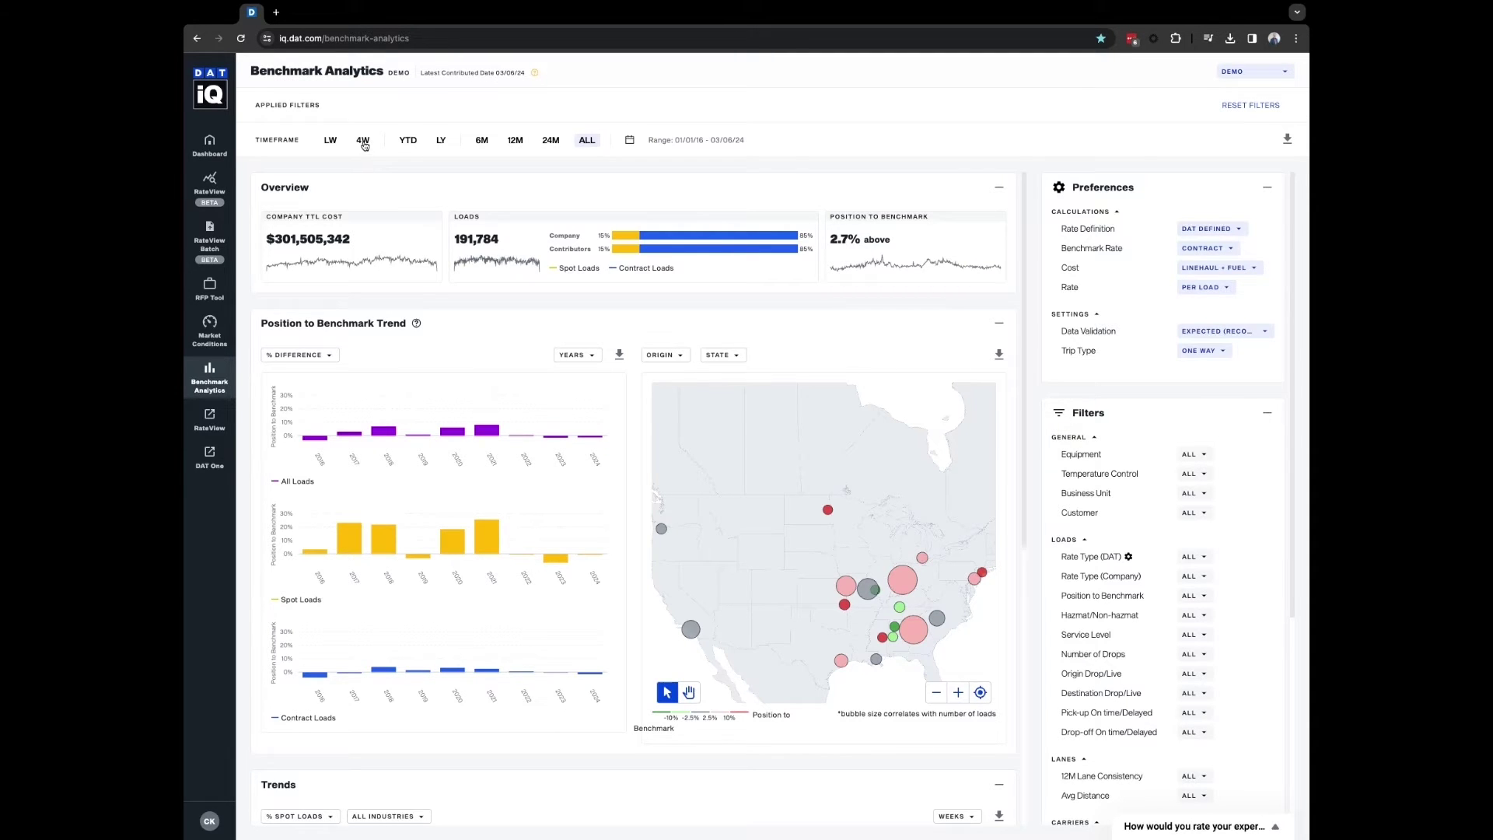
Set the analytics timeframe to 4W and check the available Benchmark Rate options without changing the selection.
click(363, 143)
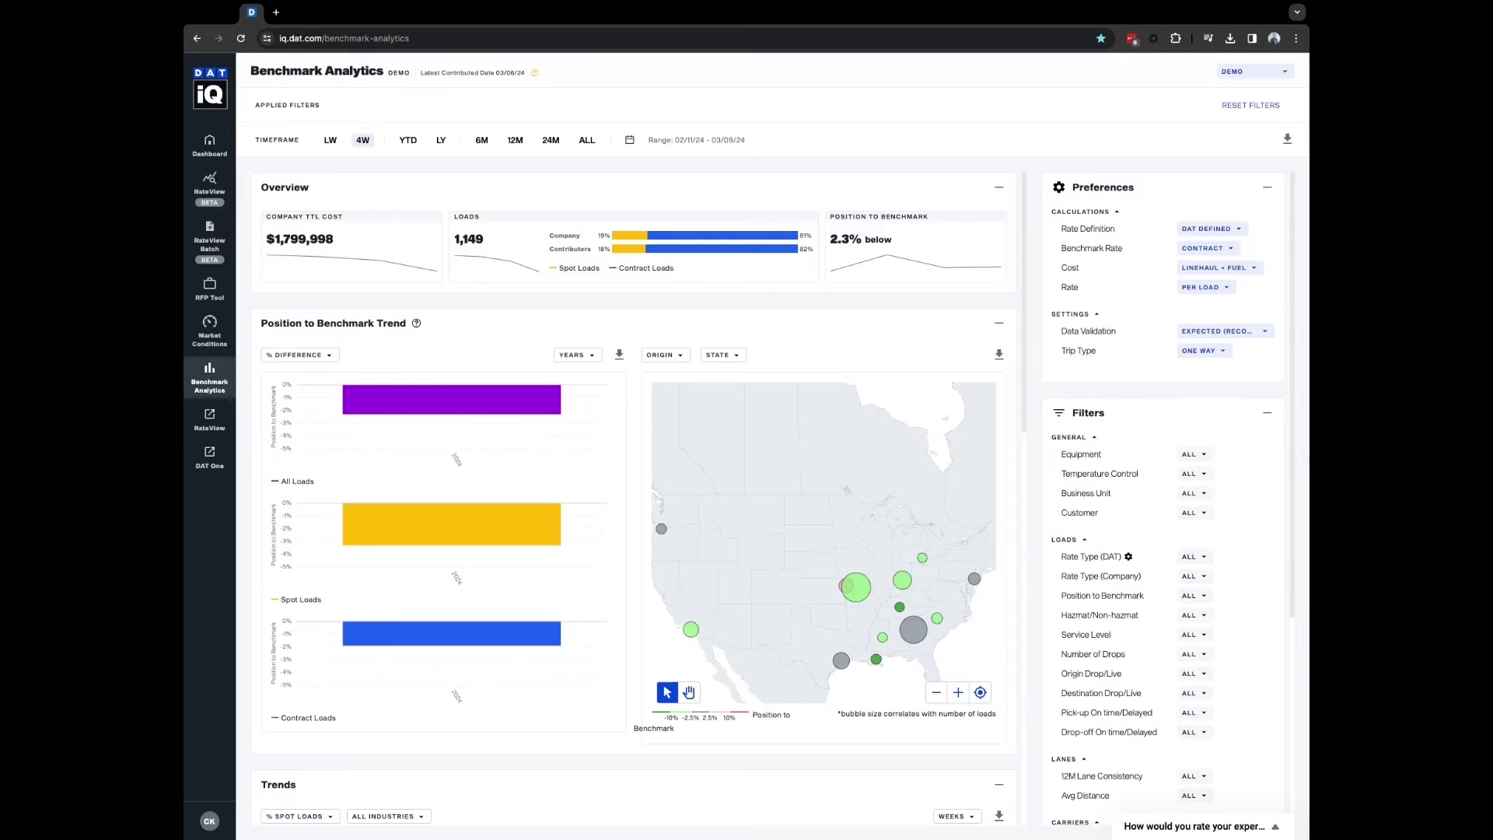
click(1208, 248)
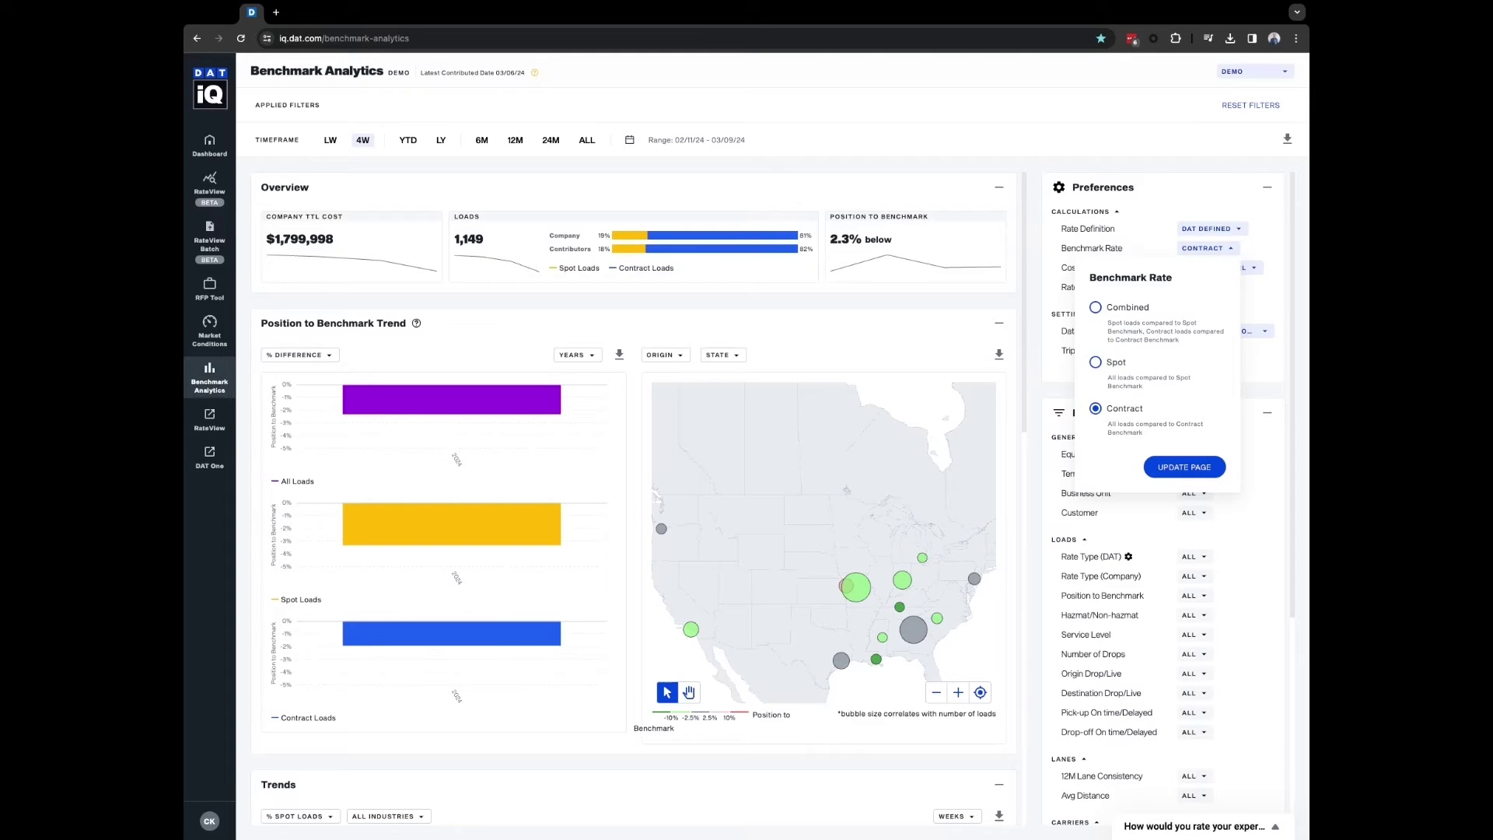
click(1279, 464)
Filter the page by 12M Lane Consistency so that only Frequent - (26-52 W) lanes are included.
scroll(1249, 482, down, 3)
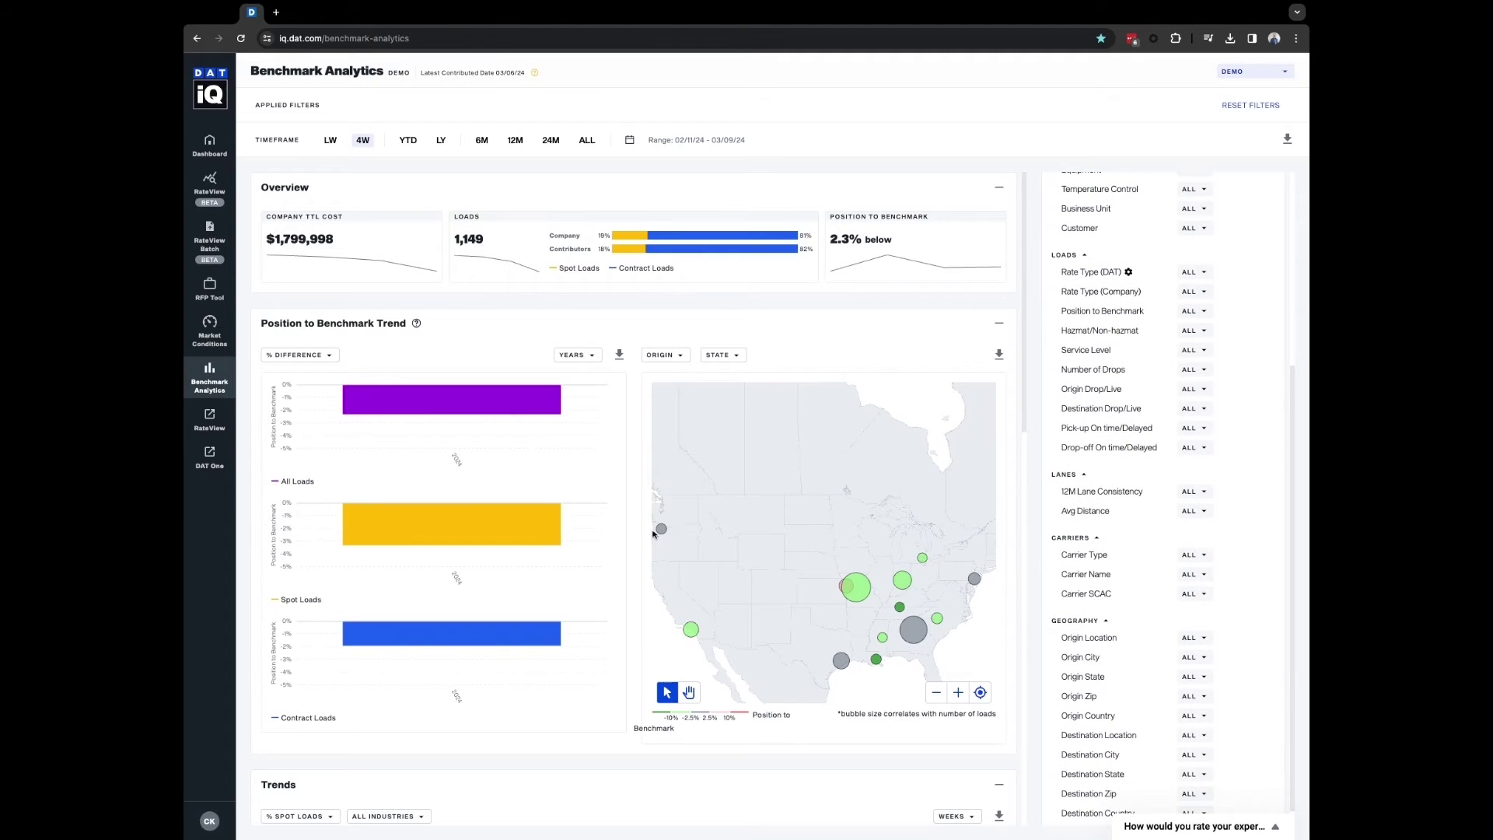
scroll(626, 529, down, 7)
scroll(628, 527, down, 4)
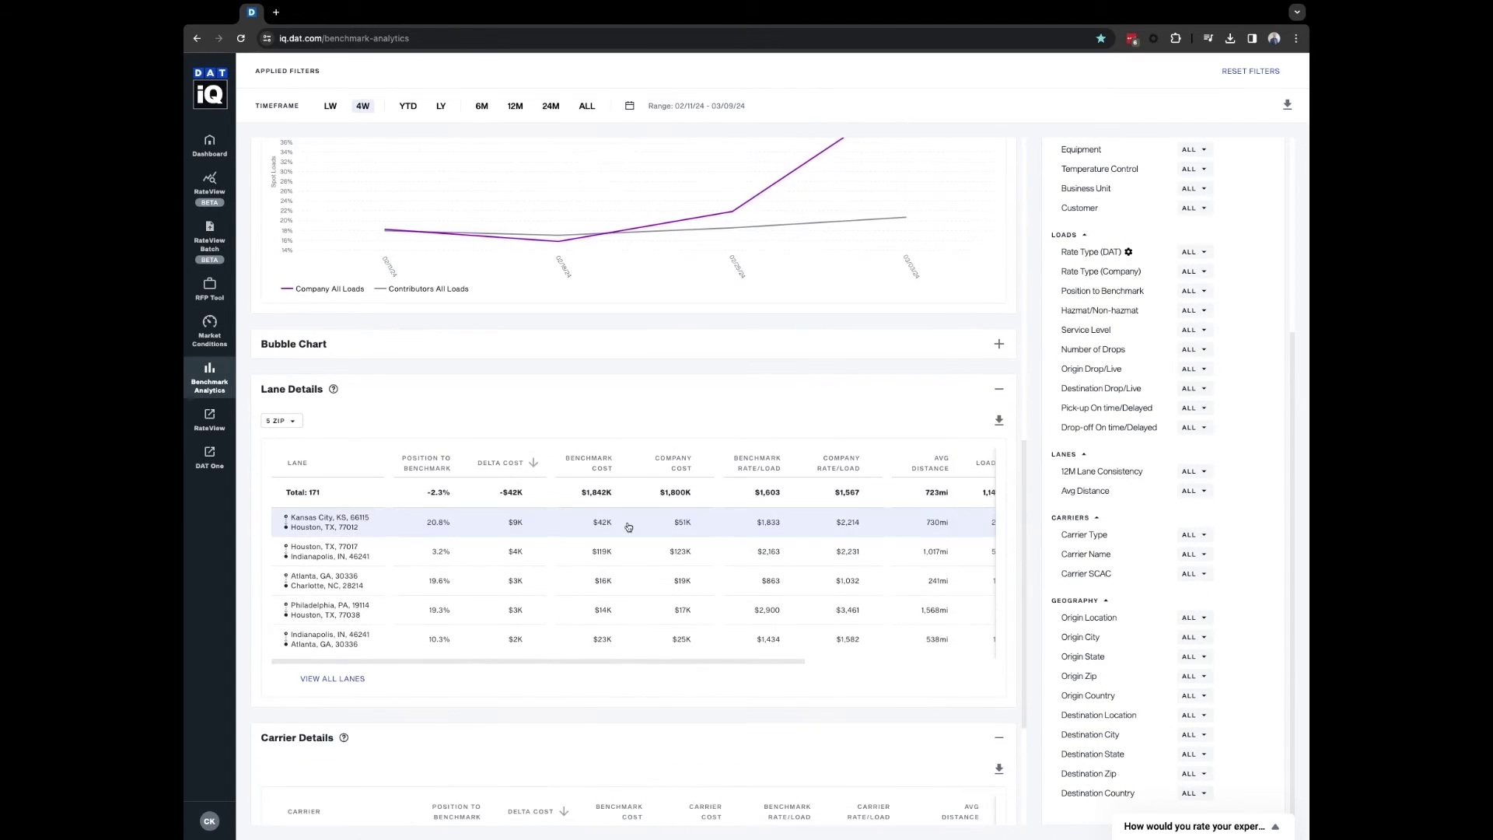
click(1203, 472)
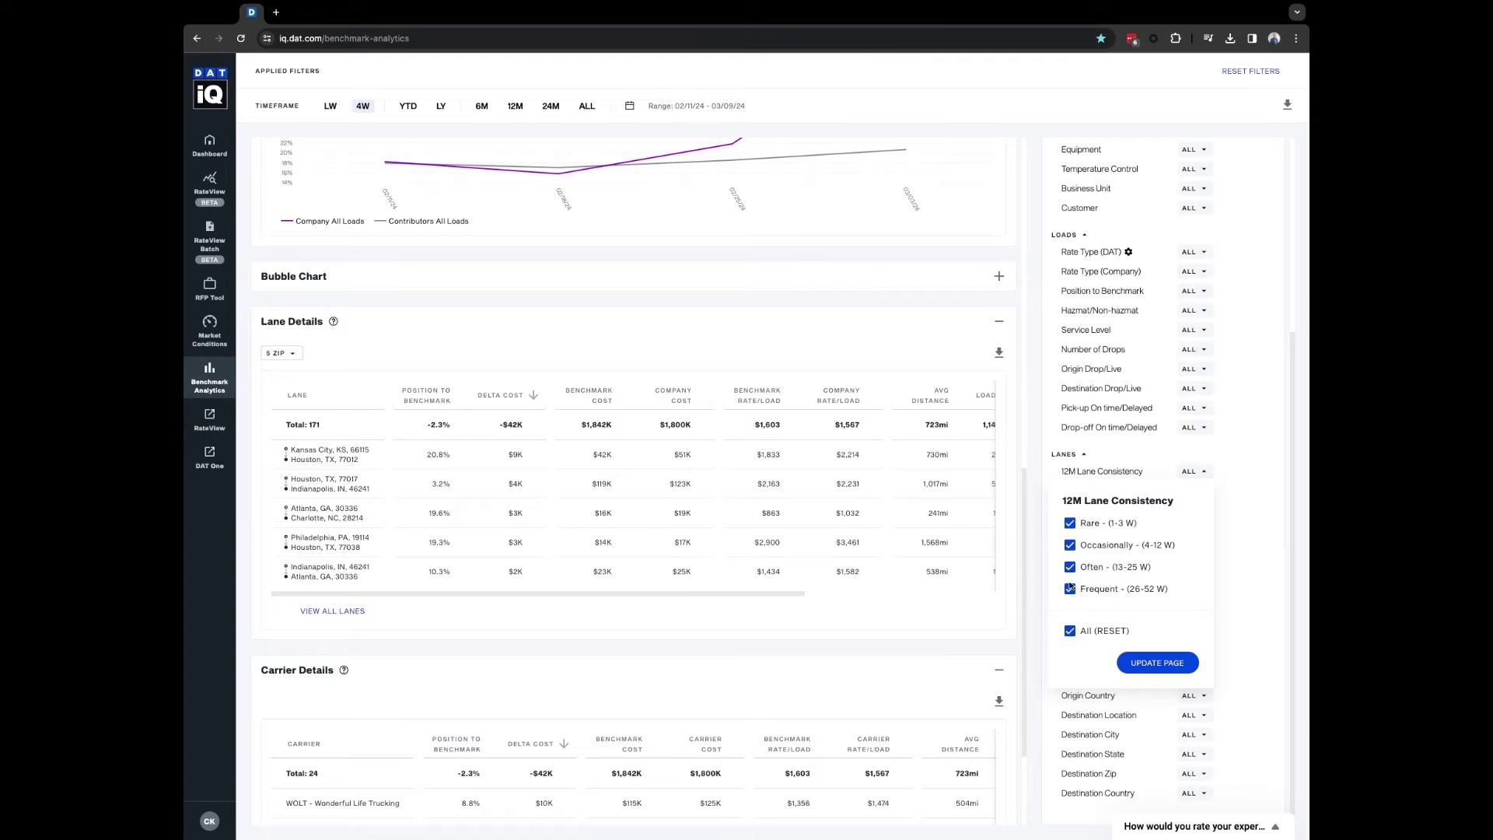
click(1070, 632)
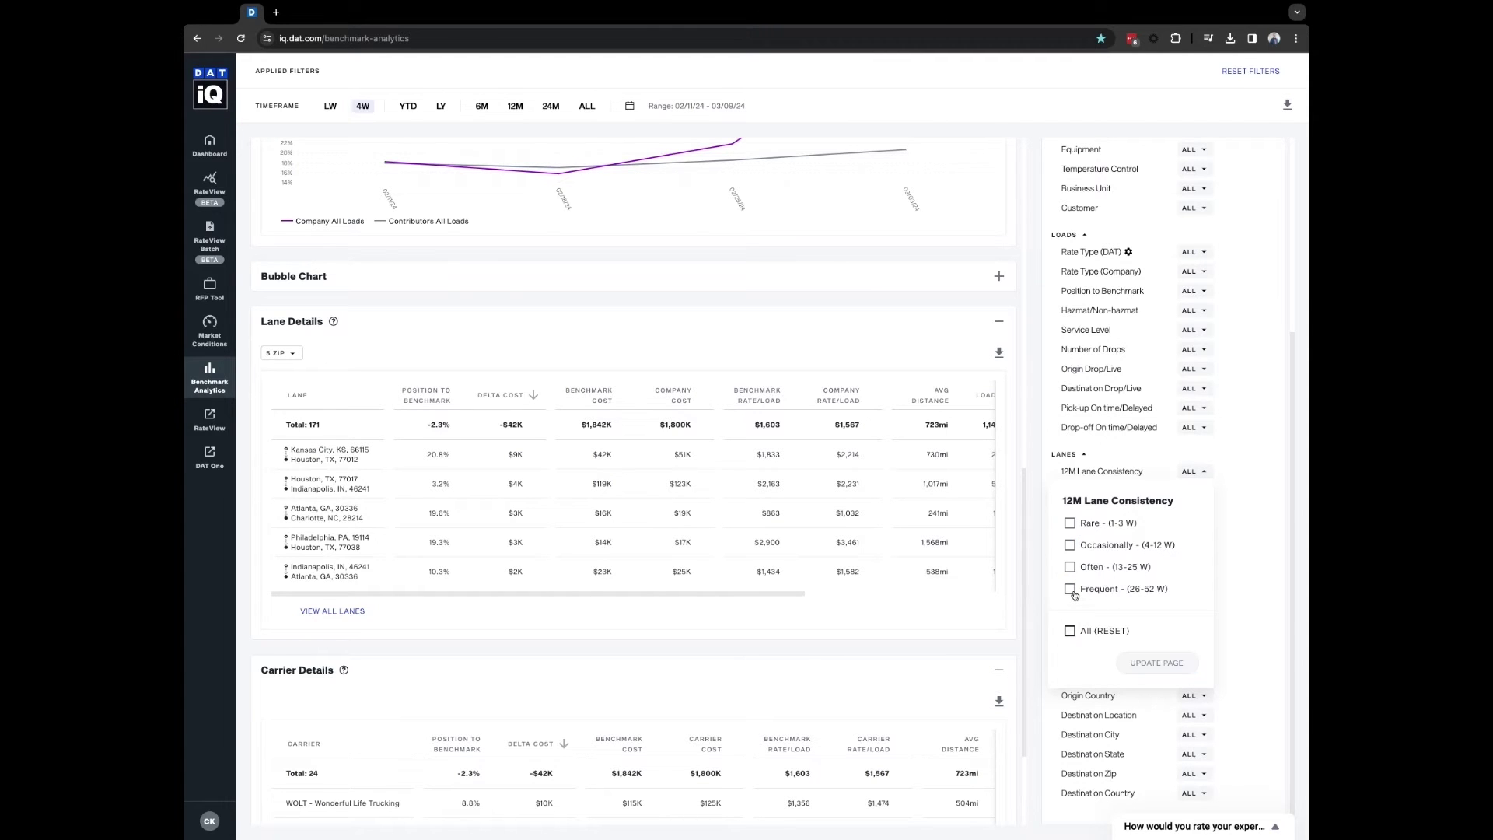
click(1072, 591)
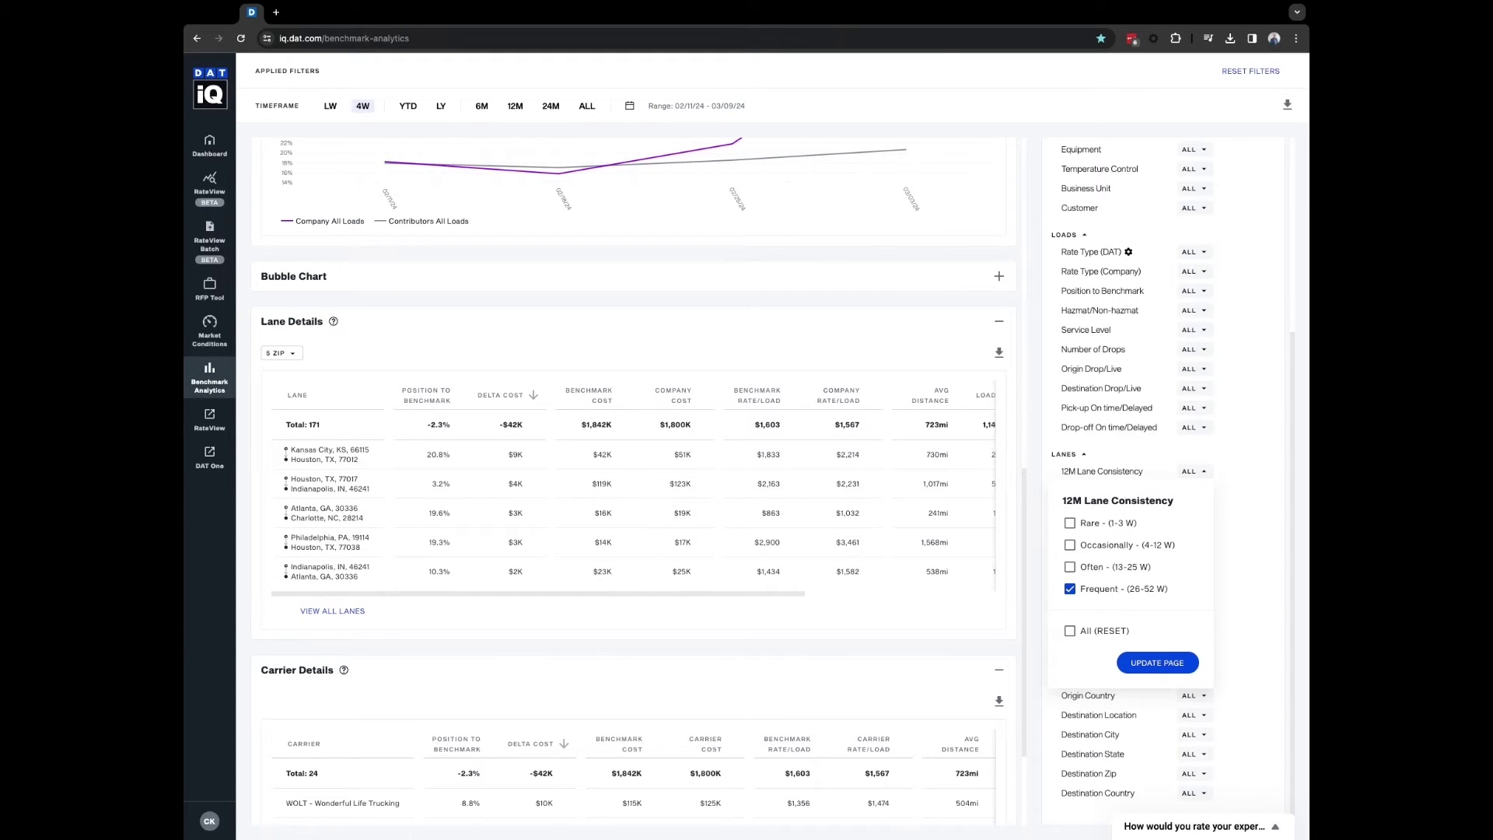
click(1169, 663)
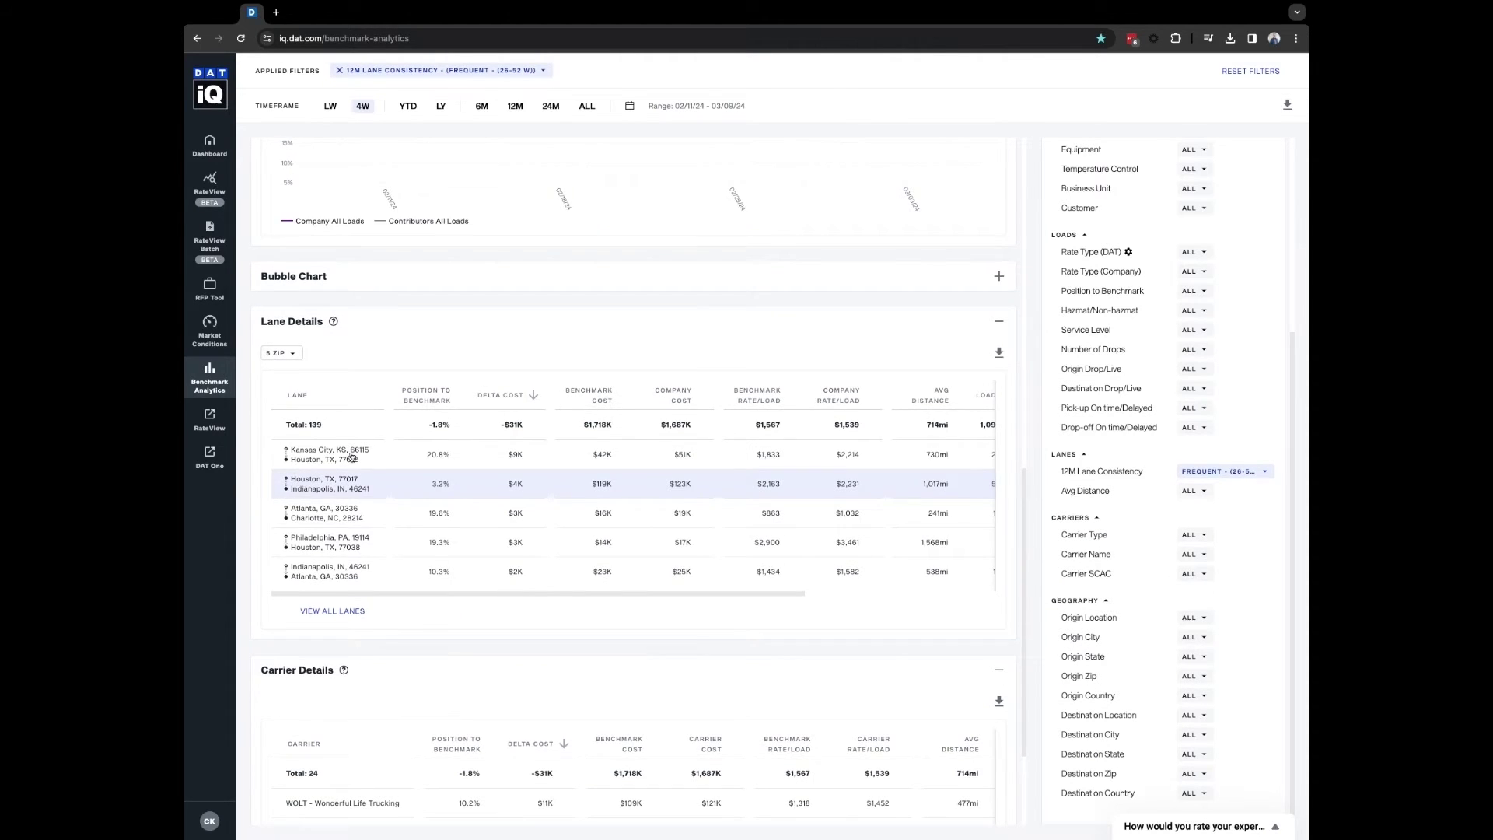
Review the metrics of the Kansas City, KS, 66115 to Houston, TX, 77012 lane in Lane Details and filter the page to it.
mouse_move(516, 457)
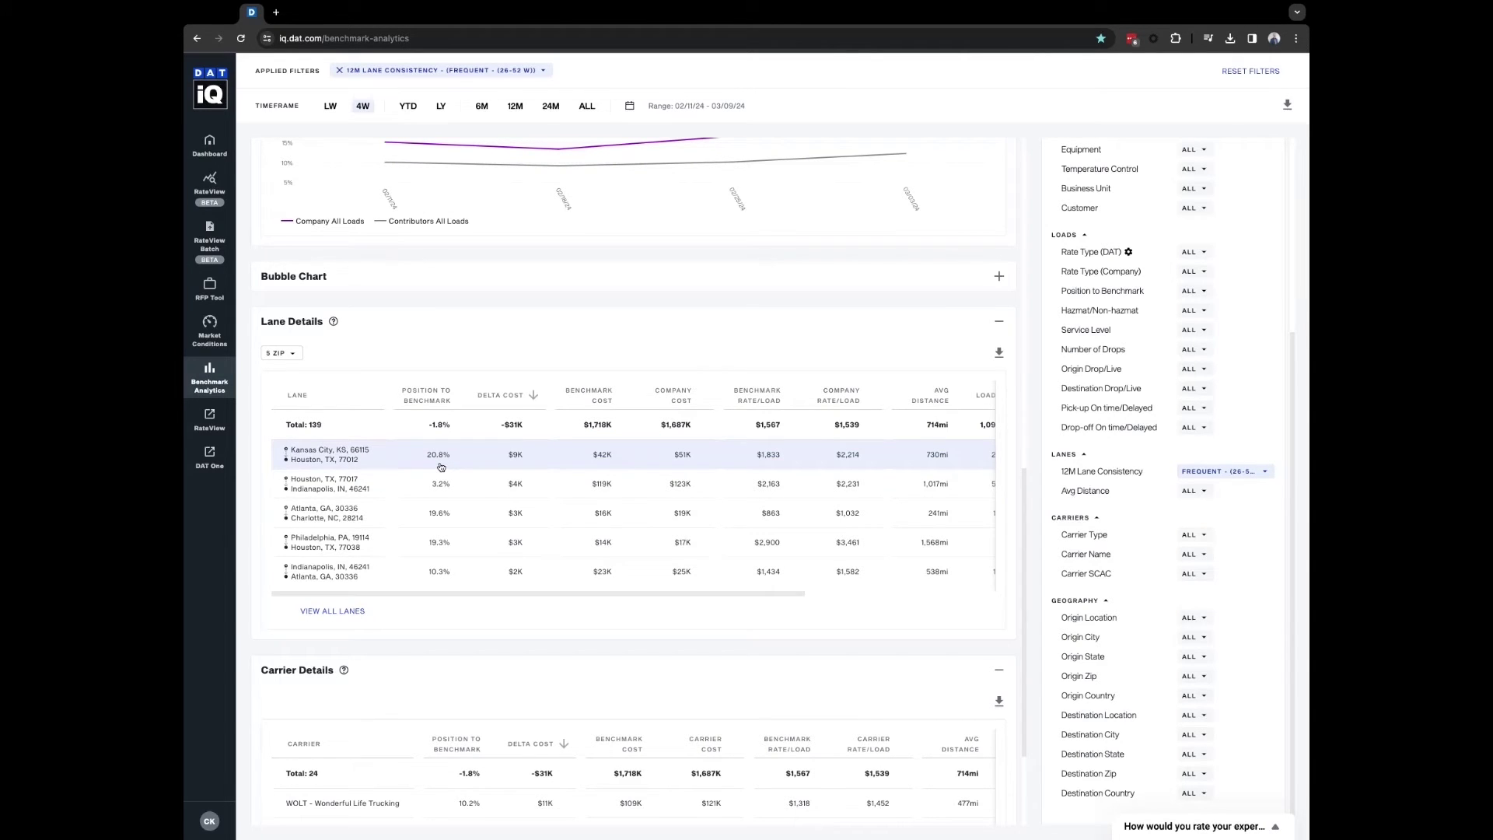
scroll(440, 466, right, 4)
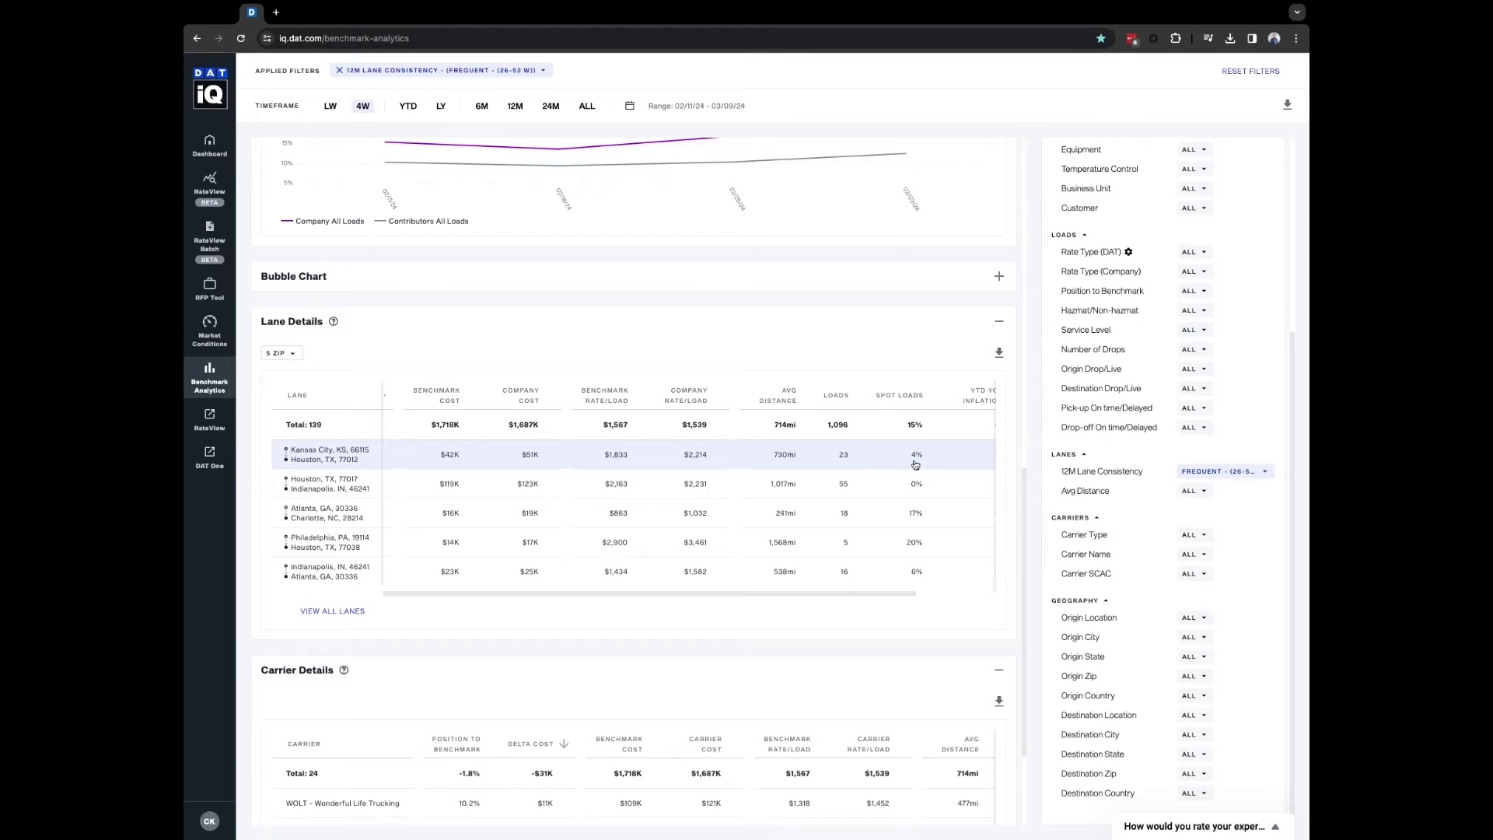
scroll(915, 464, right, 3)
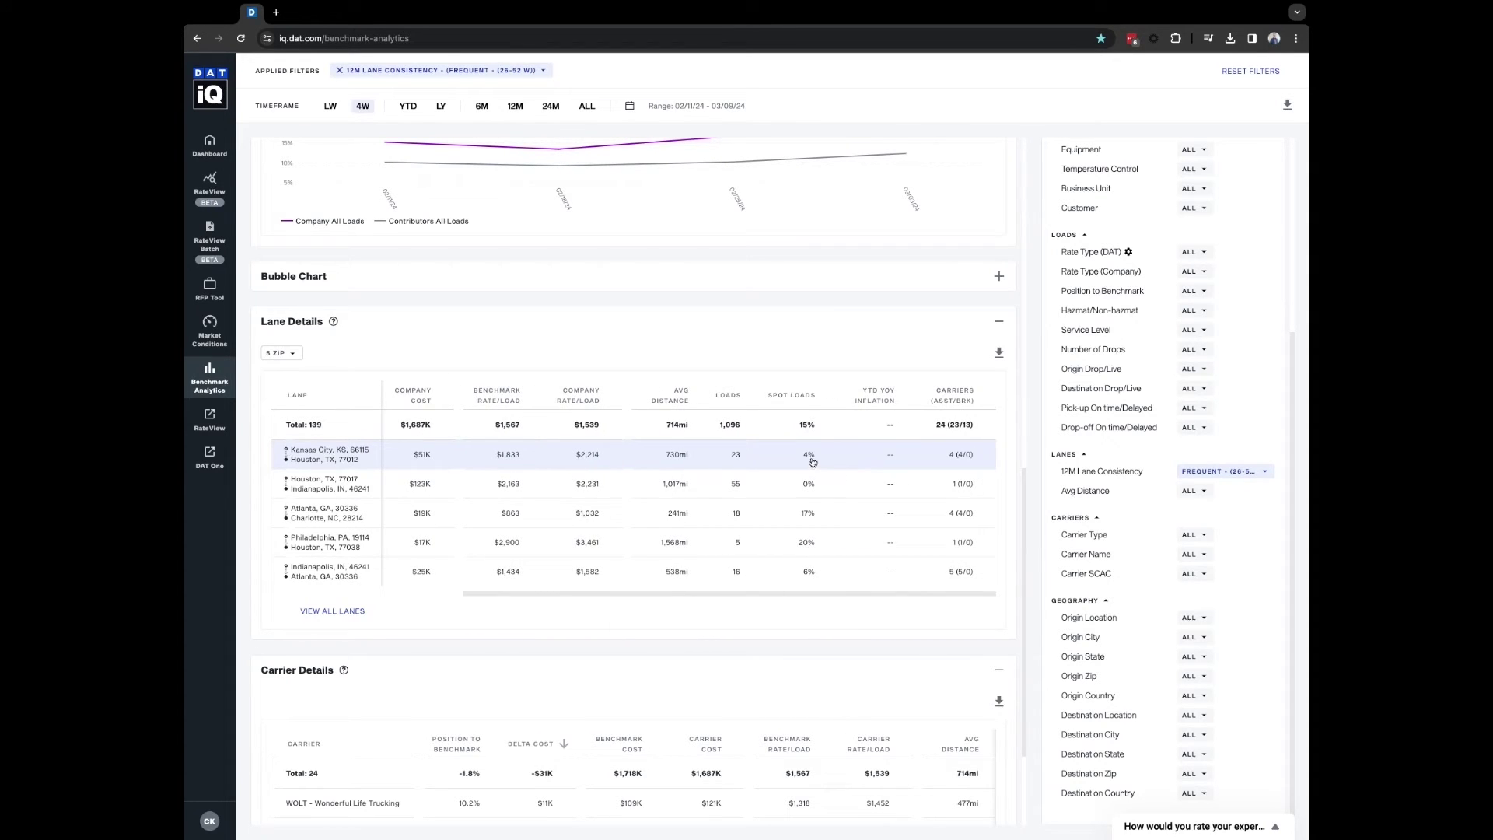
scroll(808, 461, left, 2)
scroll(809, 462, left, 4)
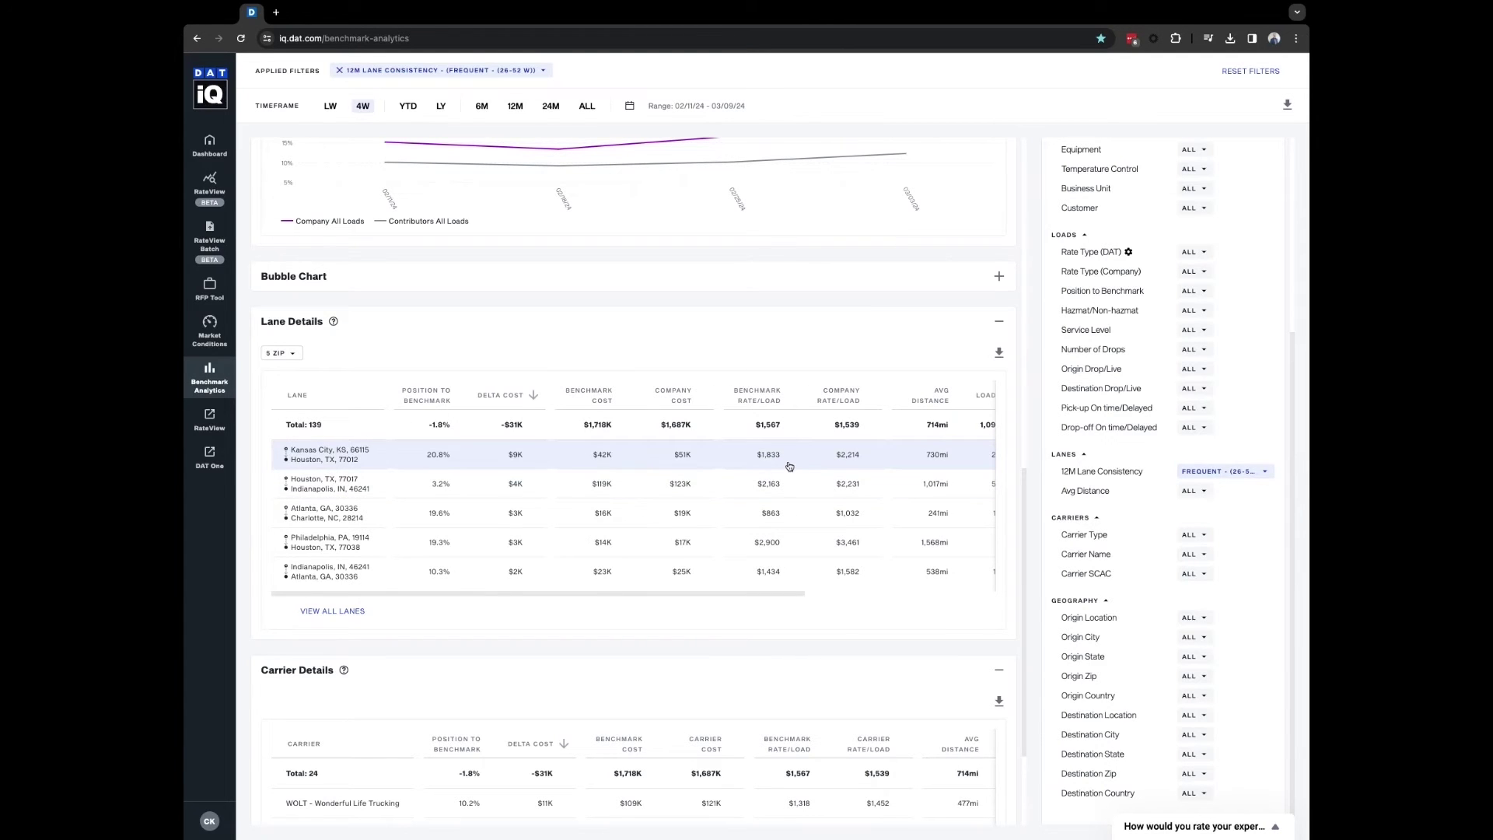
click(363, 455)
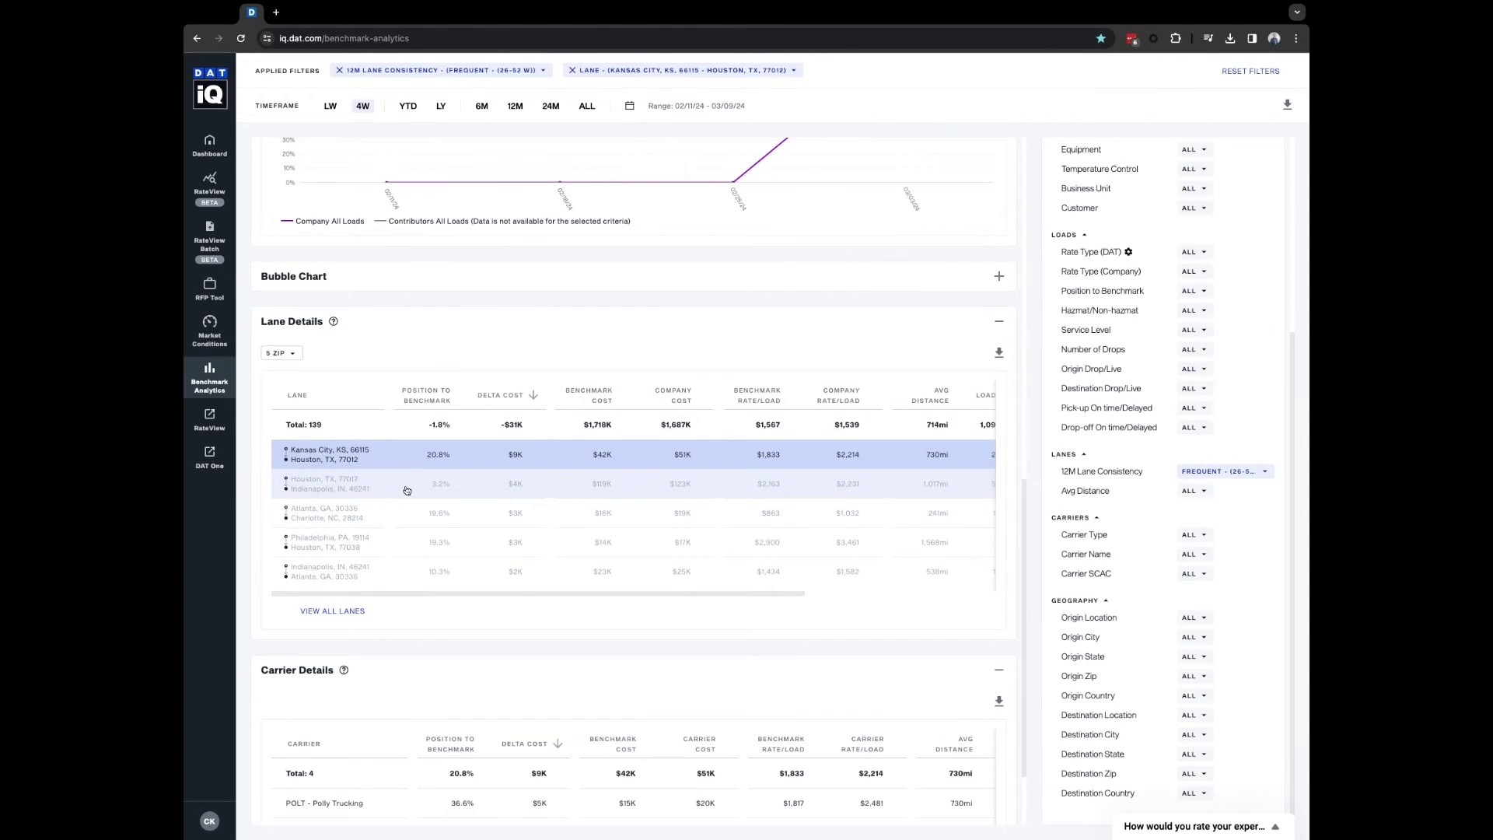
Check the carriers on the selected lane and extend the timeframe to 12M for its spot load trend.
scroll(405, 490, down, 2)
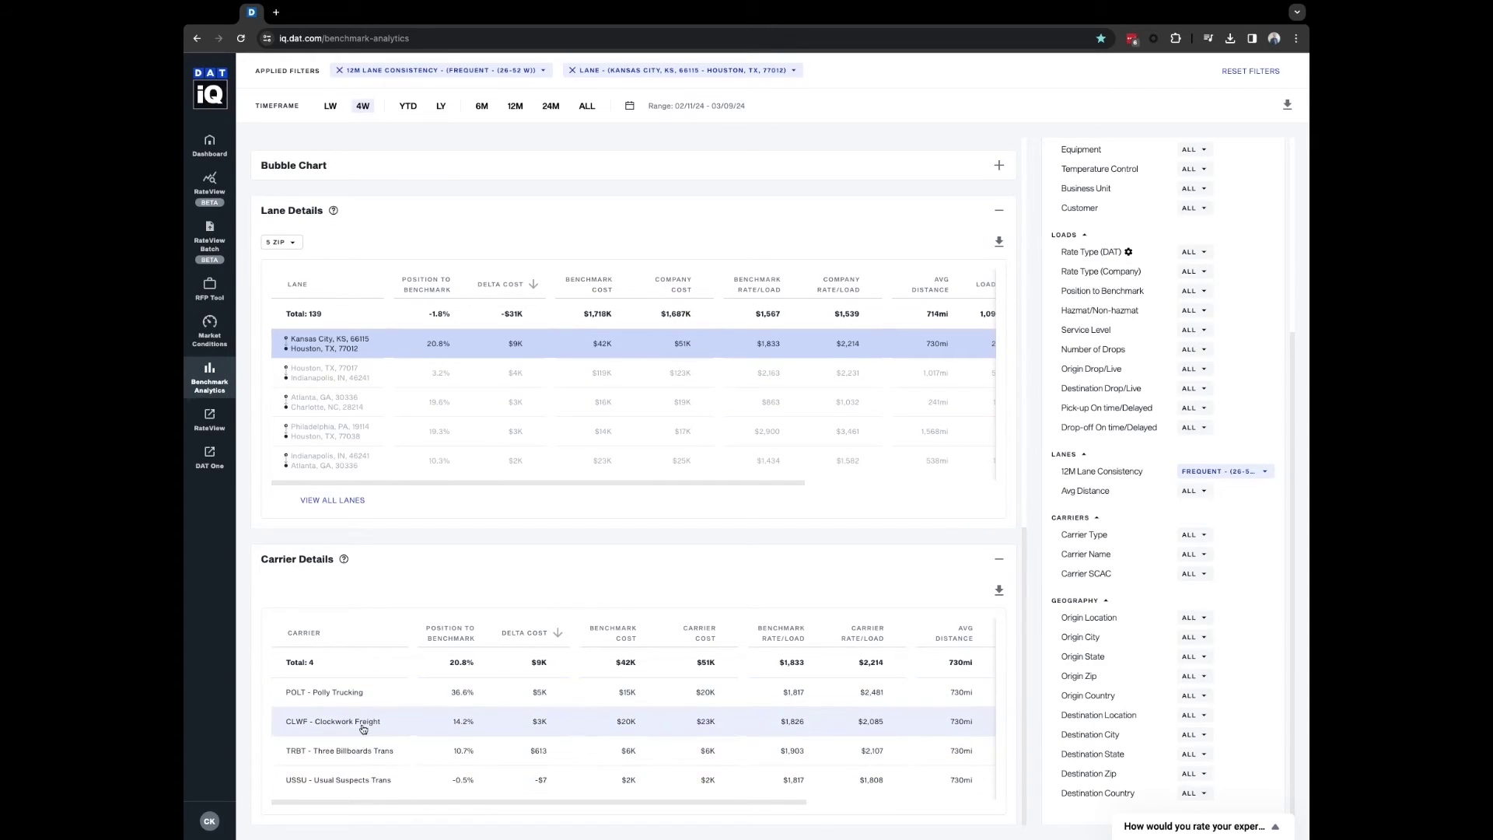
scroll(412, 406, up, 3)
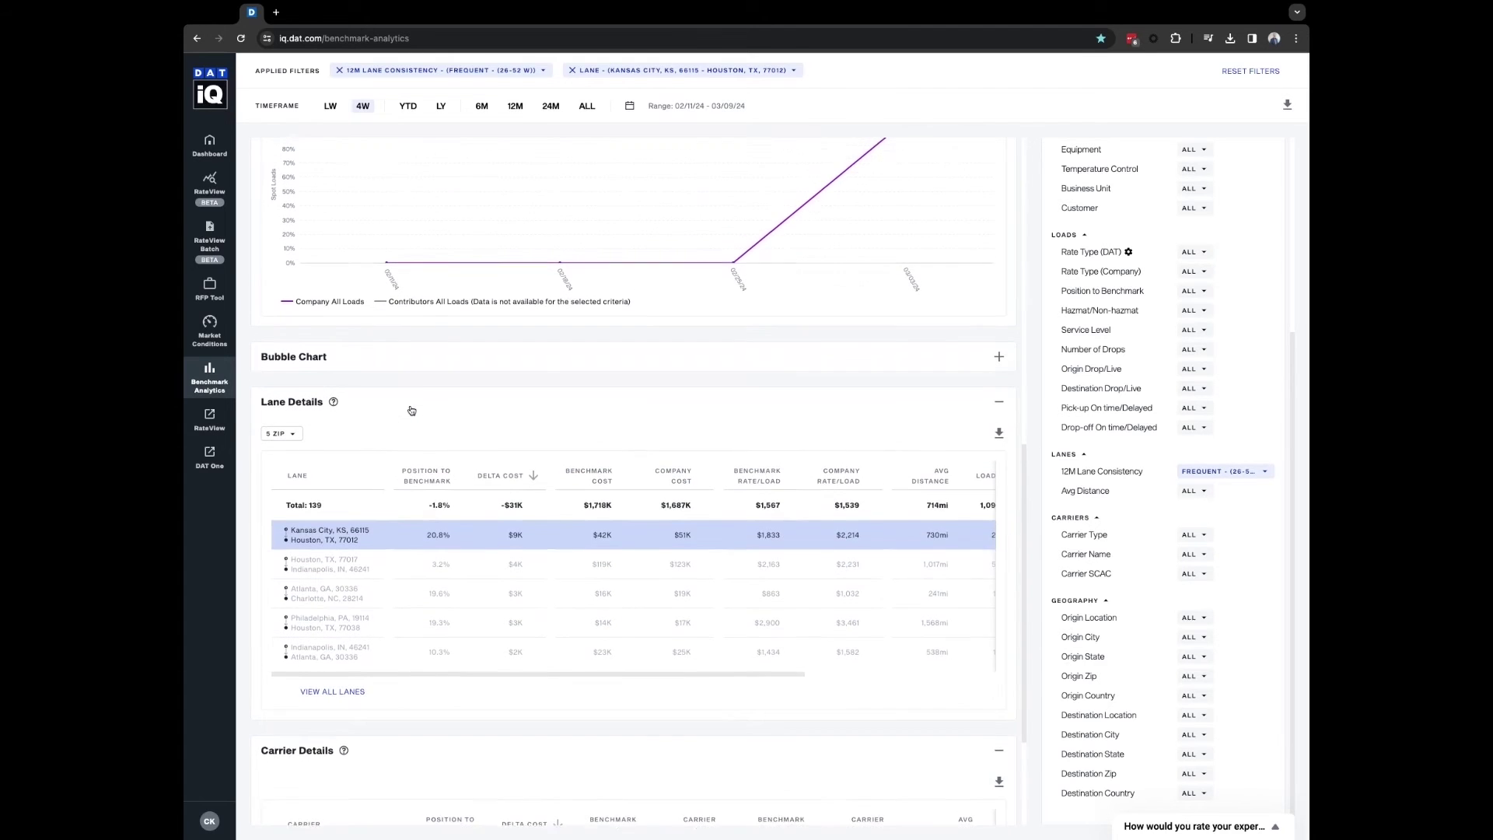
scroll(411, 410, up, 2)
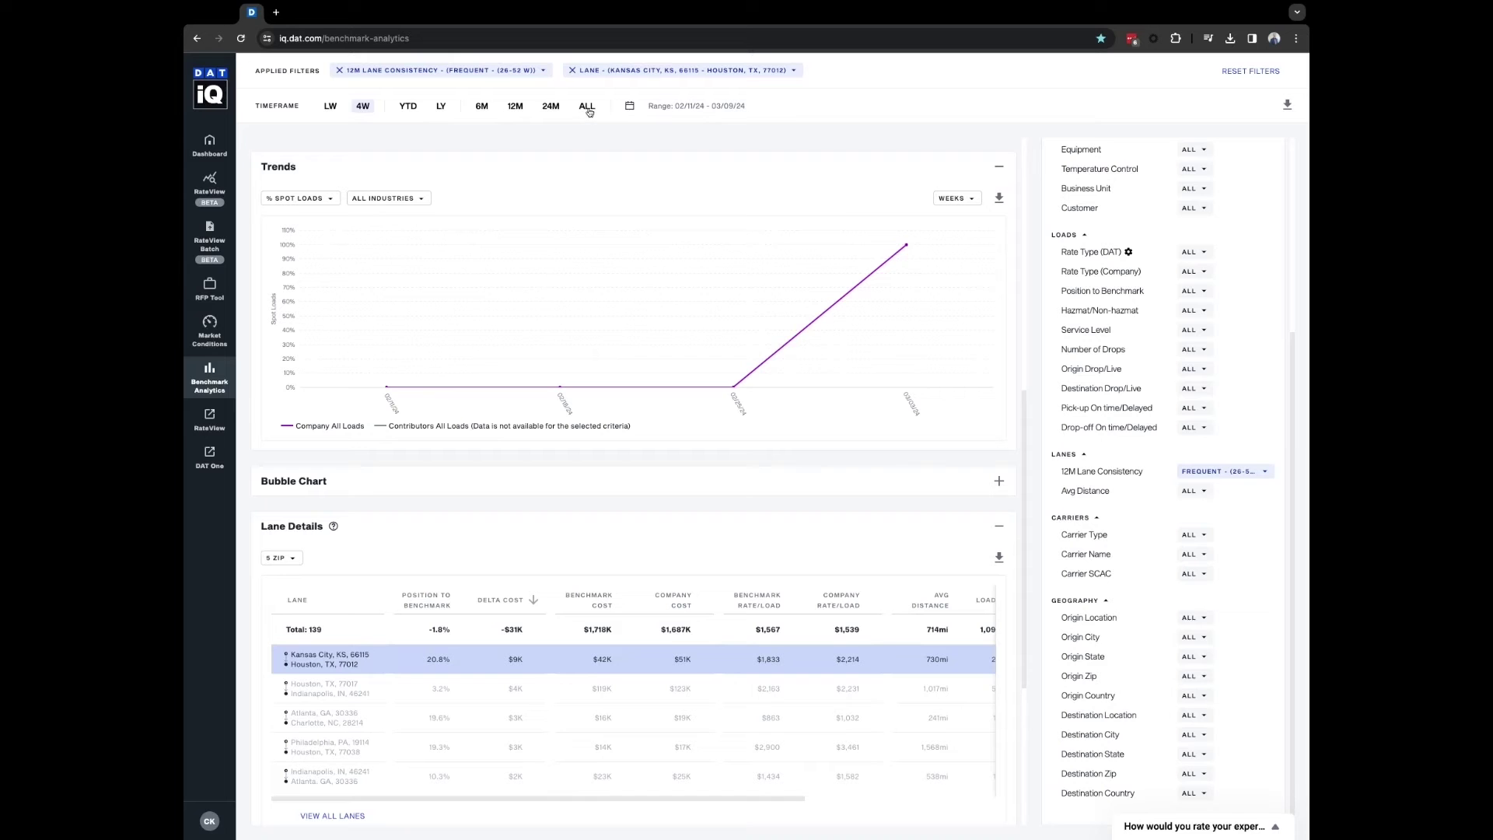
click(516, 112)
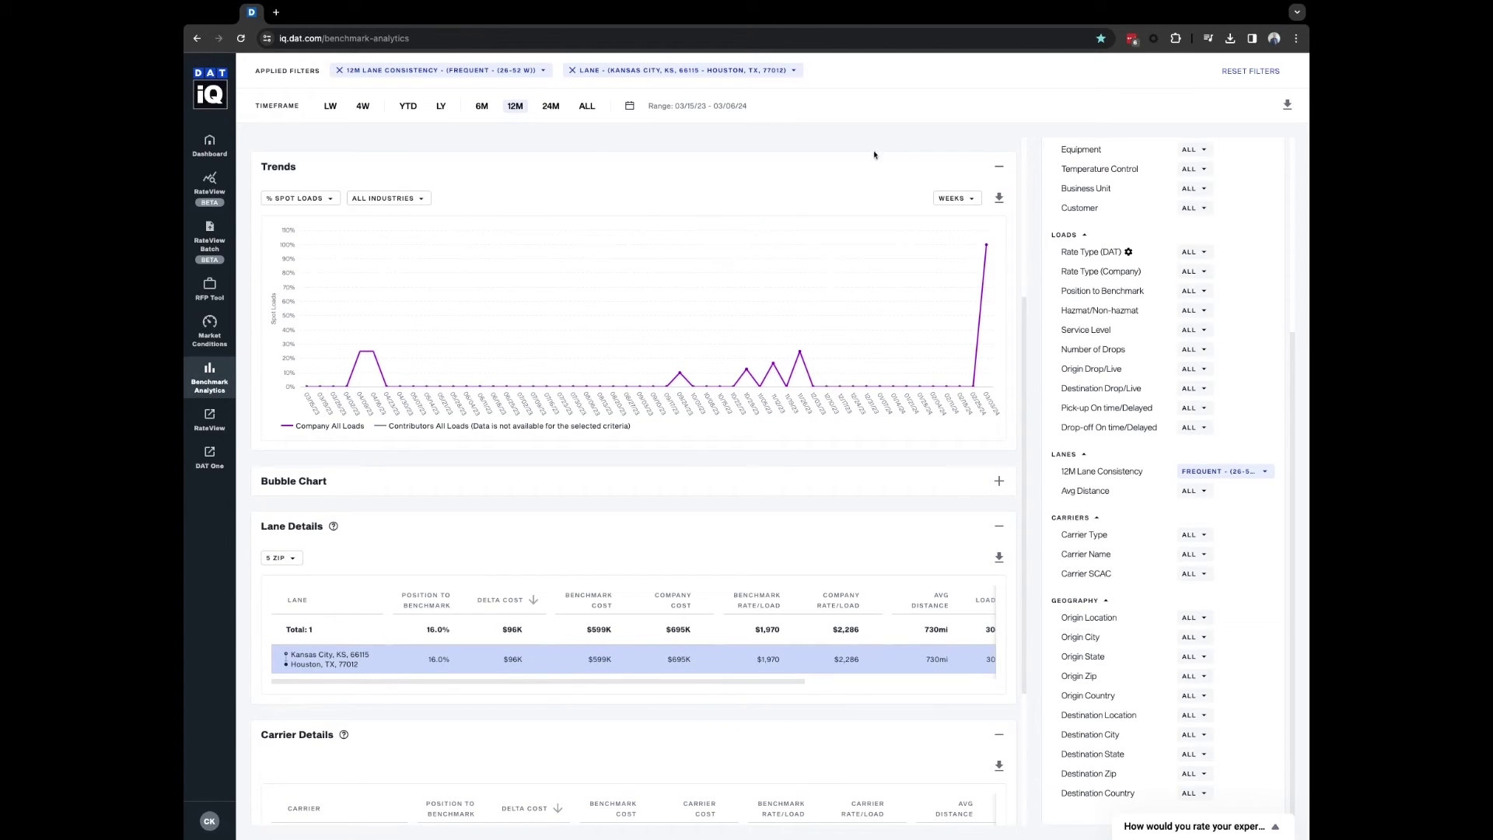
mouse_move(984, 332)
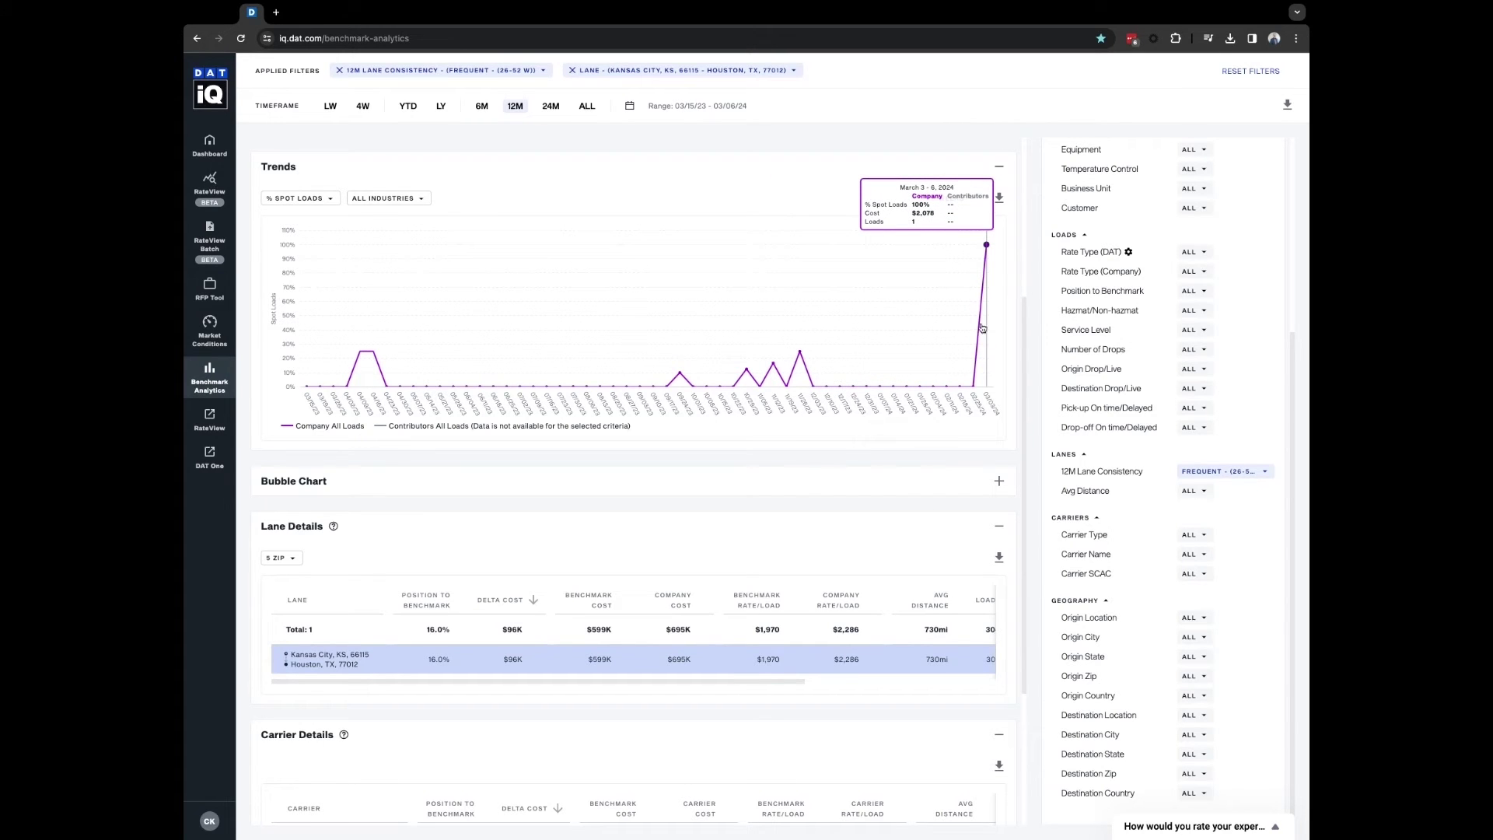
Switch the Trends chart metric to Loads and inspect the weekly load values from late December onward.
click(307, 199)
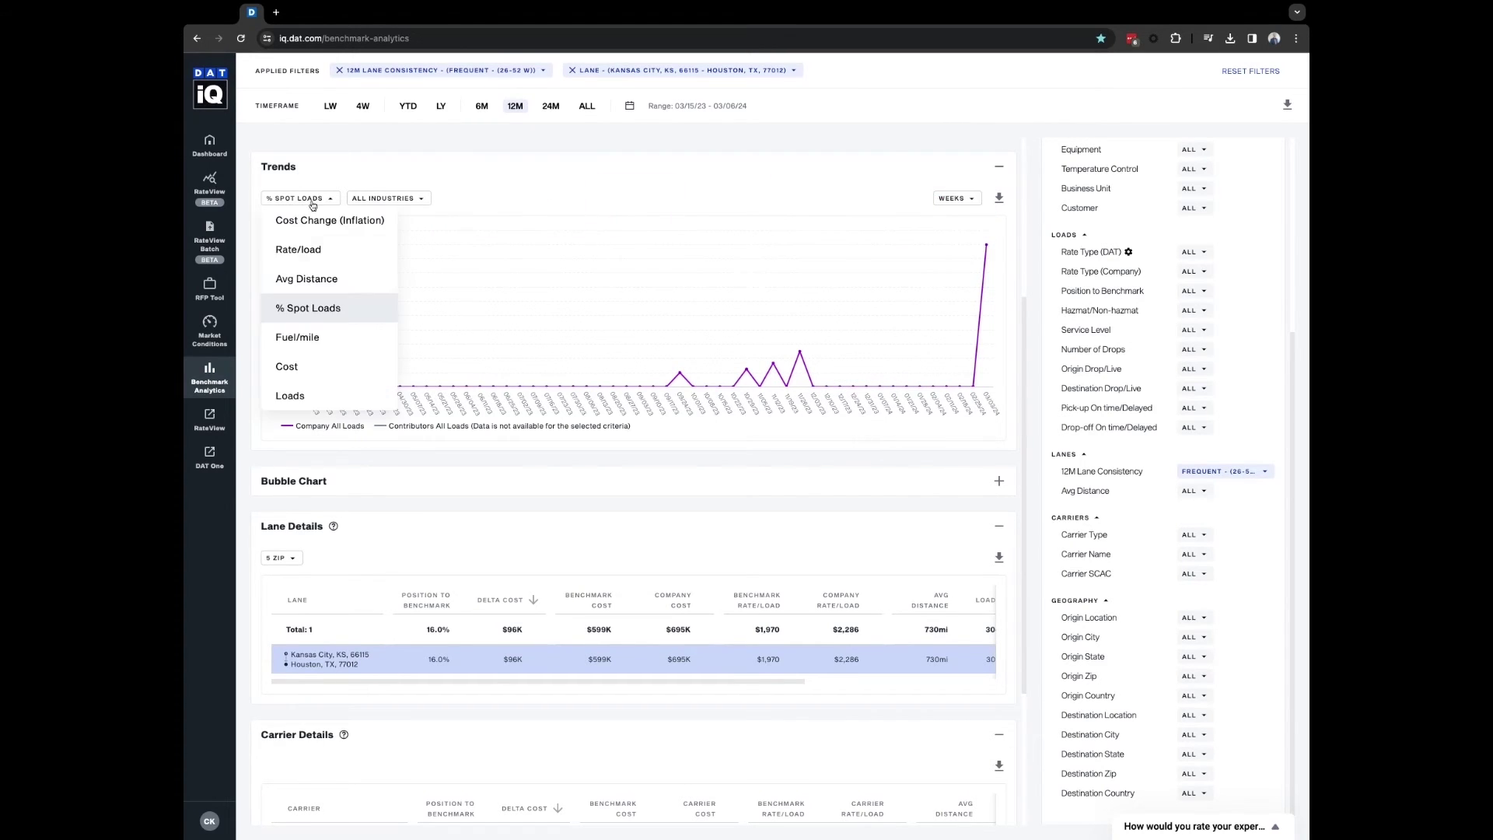
click(294, 398)
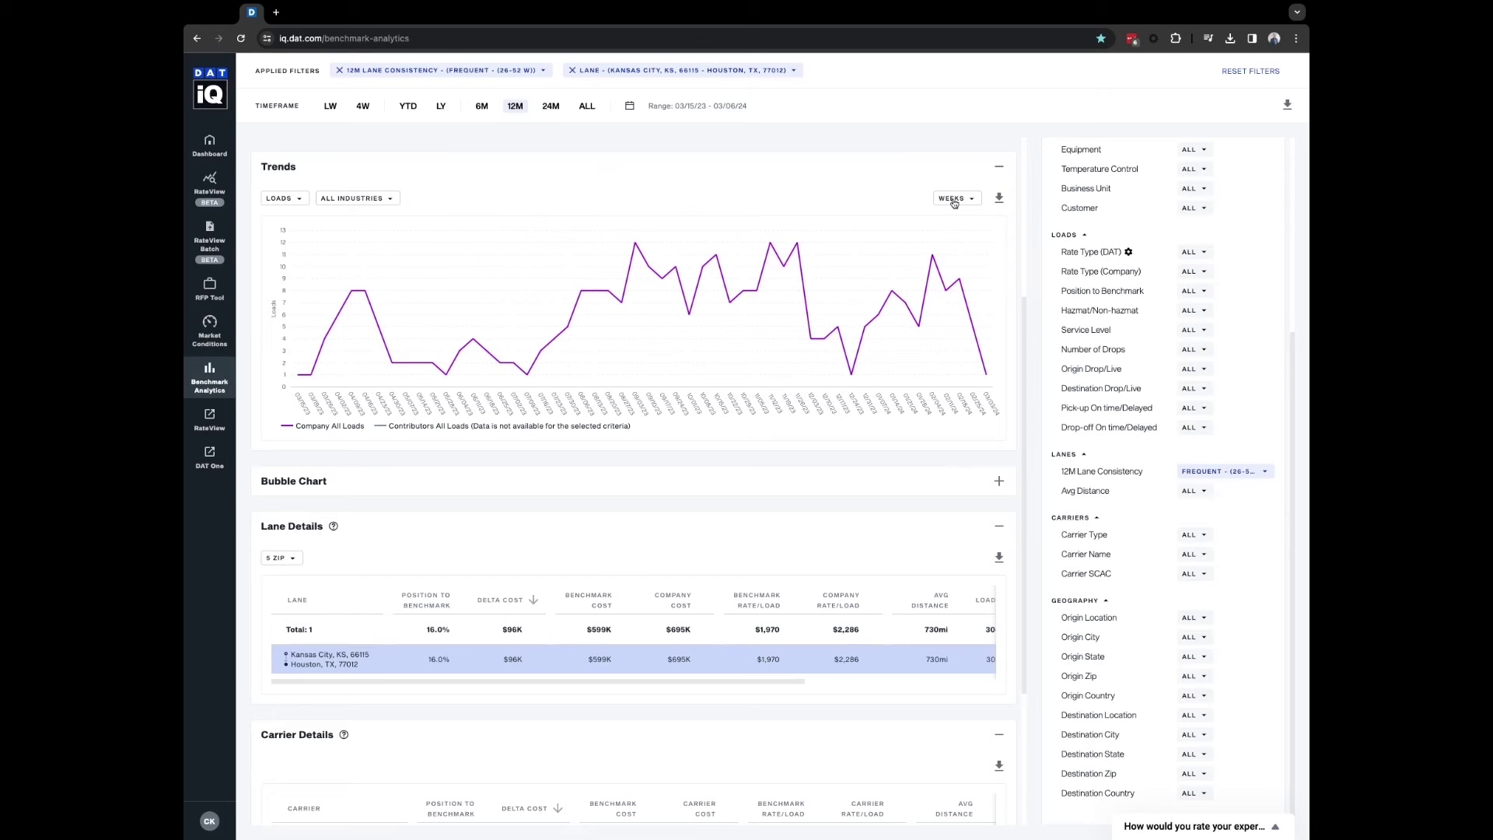
mouse_move(852, 360)
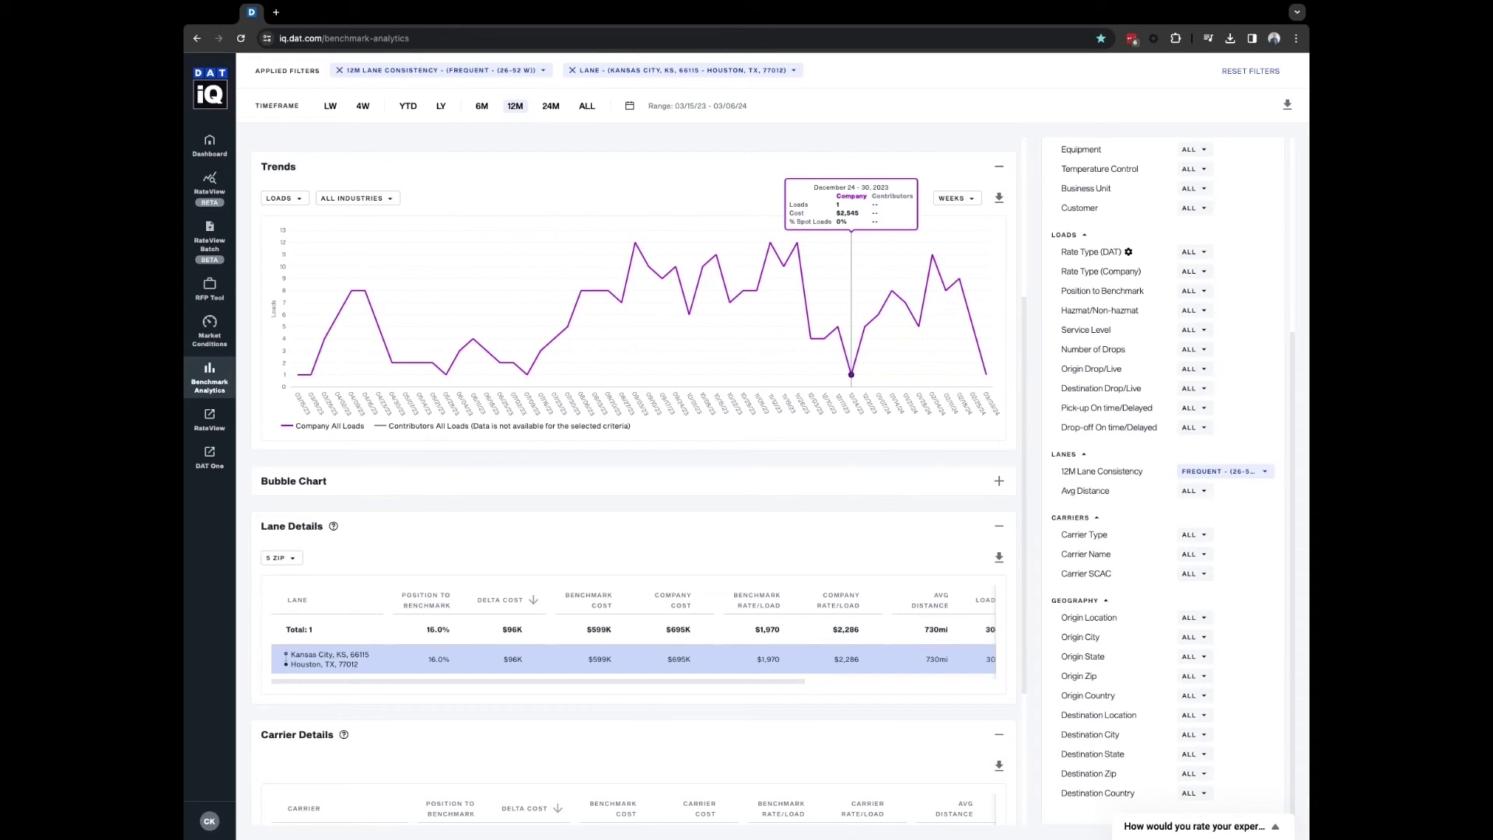
mouse_move(865, 326)
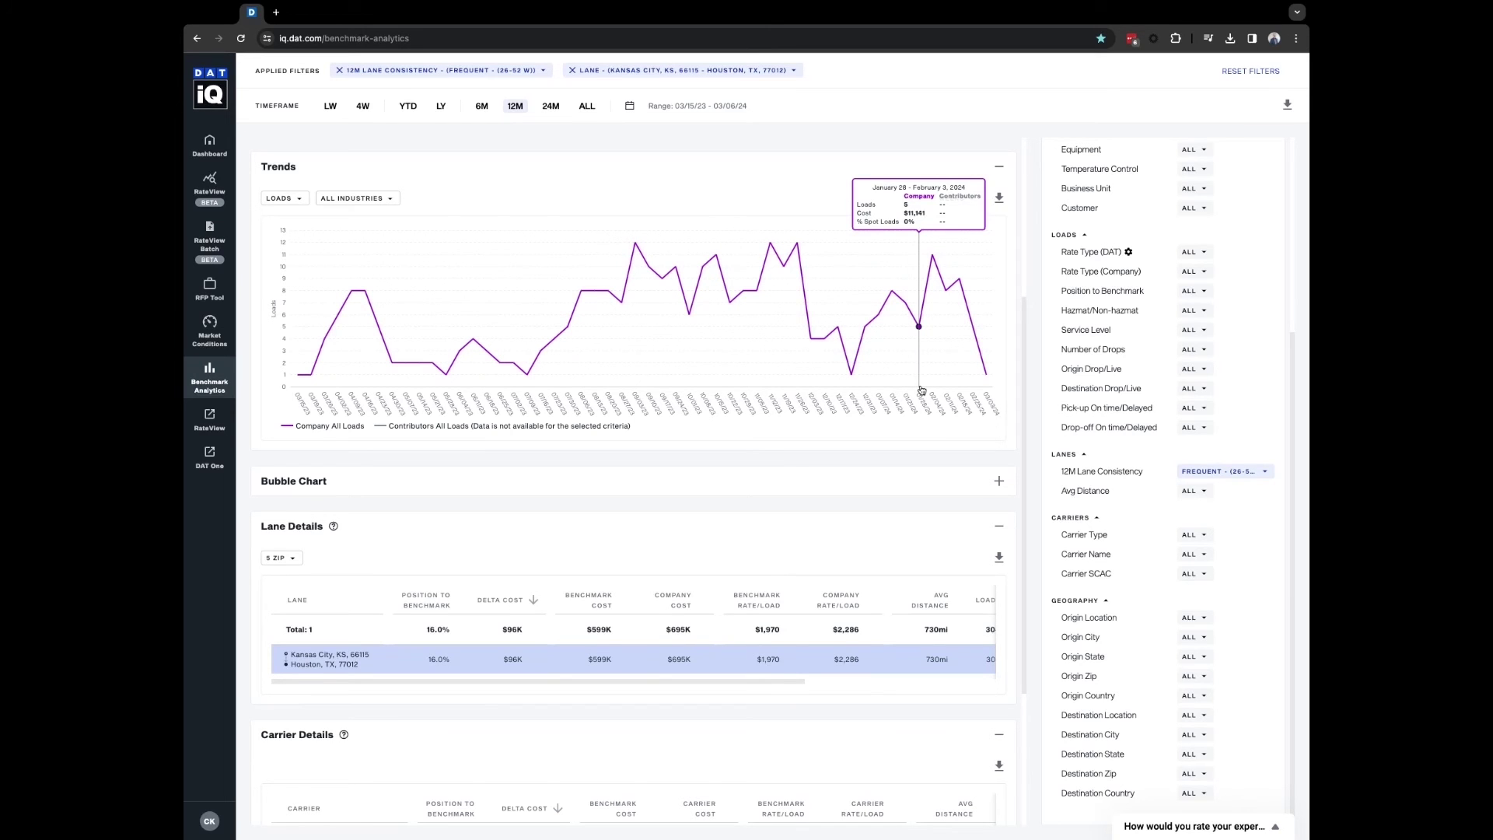
Expand Carrier Details to all carriers on the lane and compare their positions to benchmark.
scroll(921, 390, down, 2)
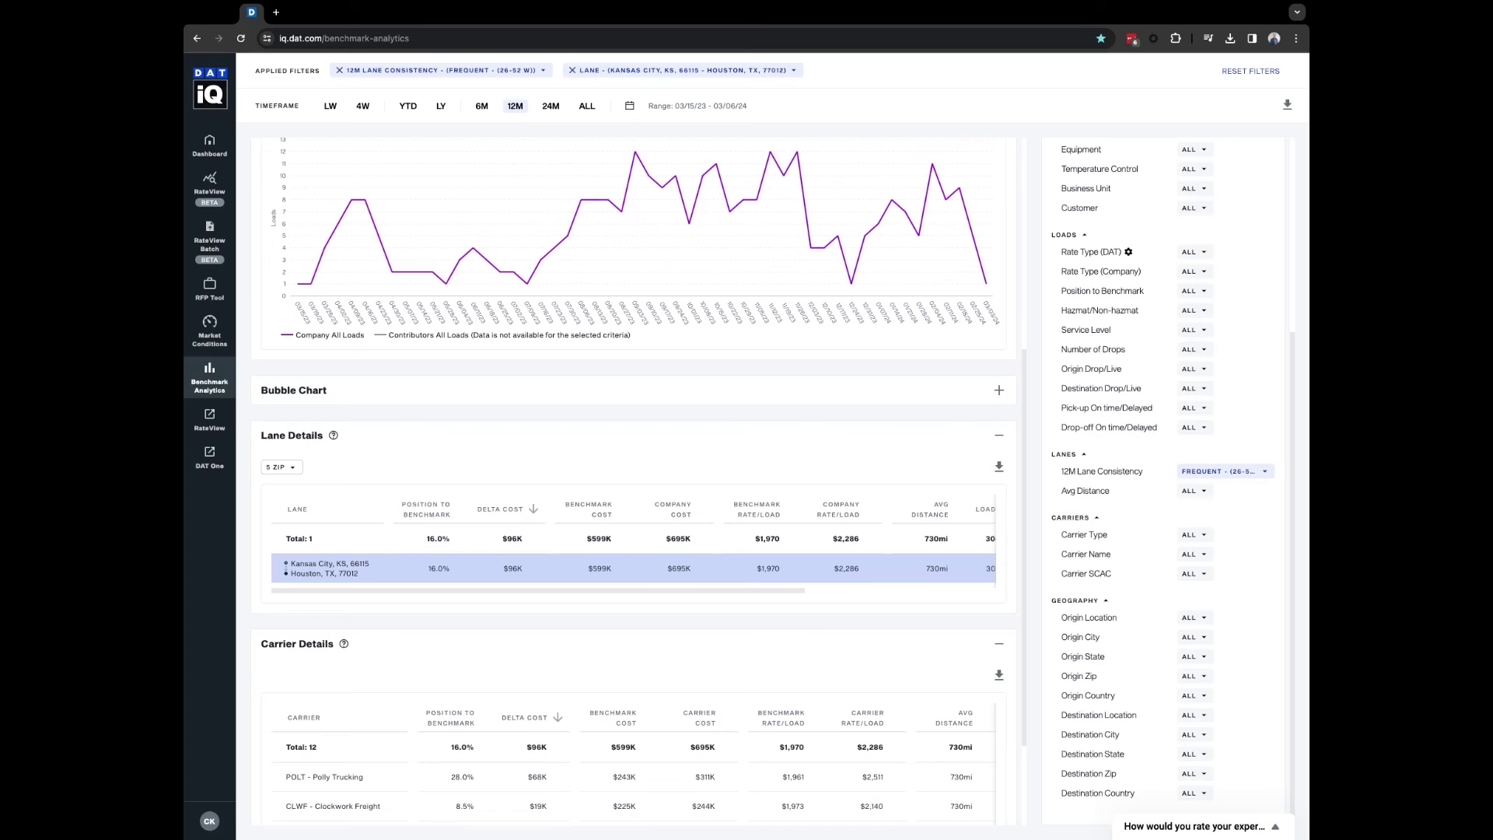
scroll(469, 643, down, 3)
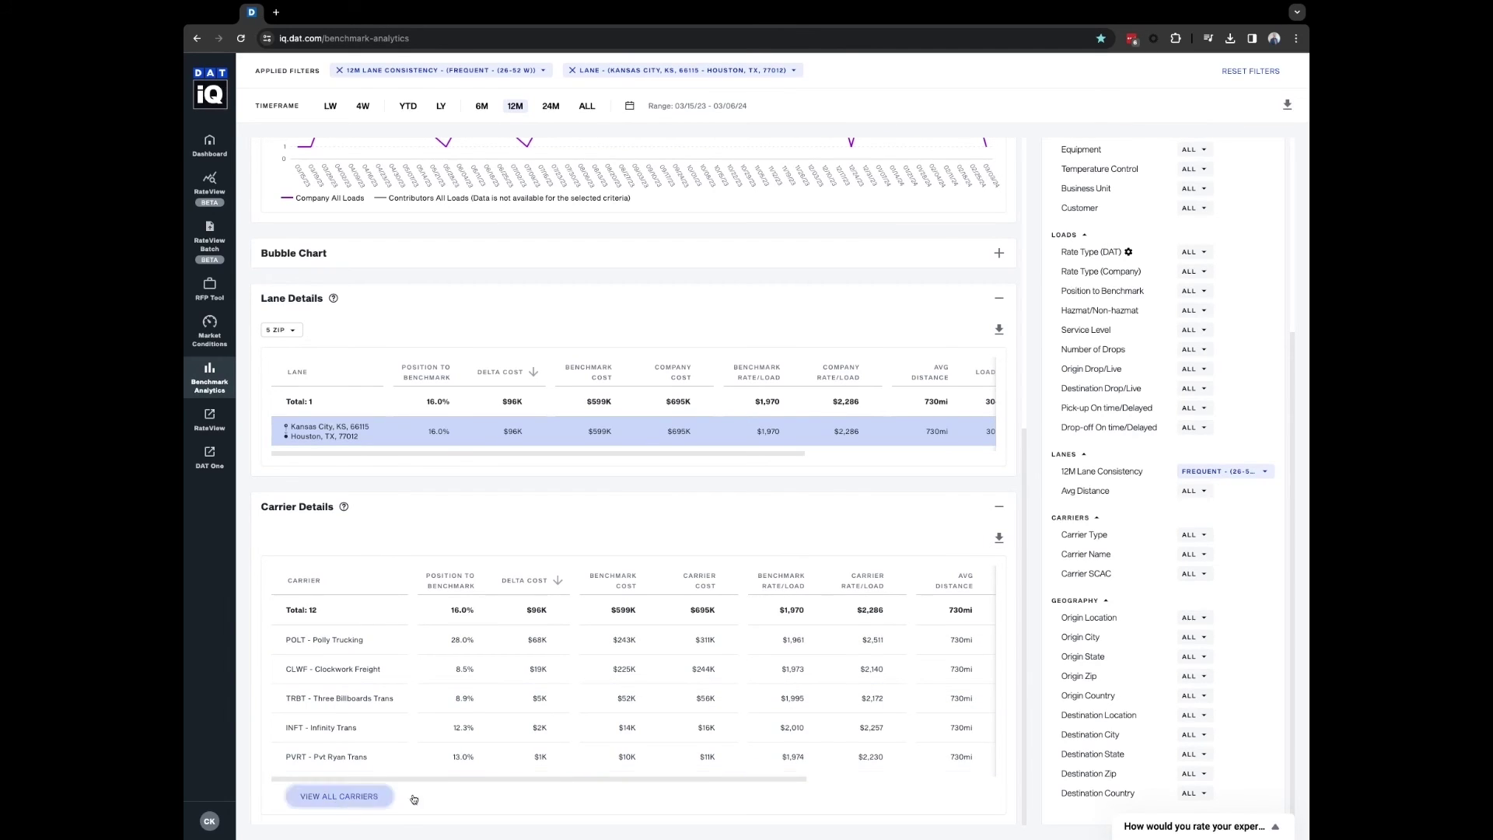
click(336, 795)
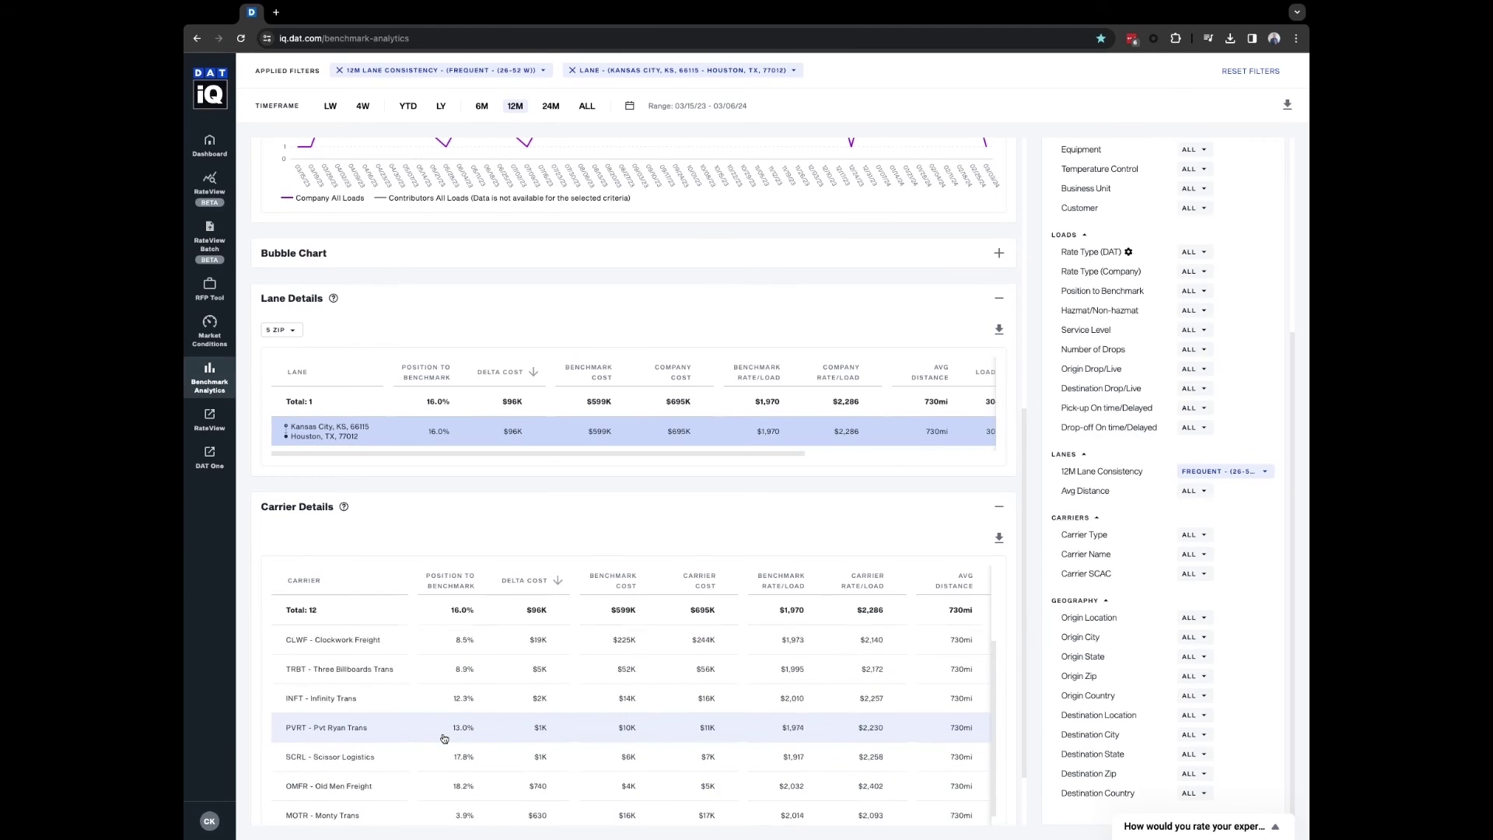
scroll(444, 738, down, 3)
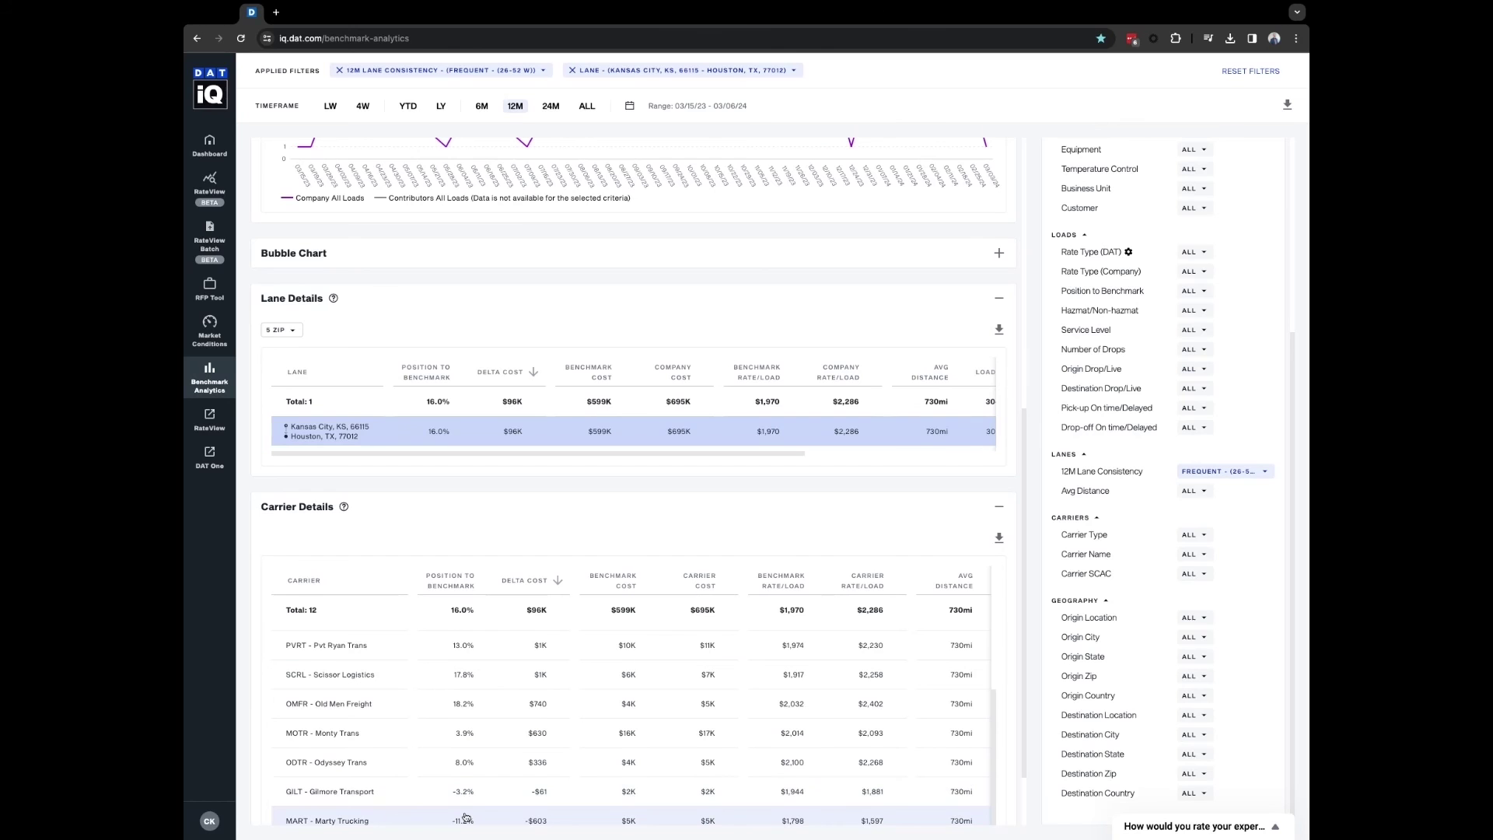
scroll(467, 809, down, 1)
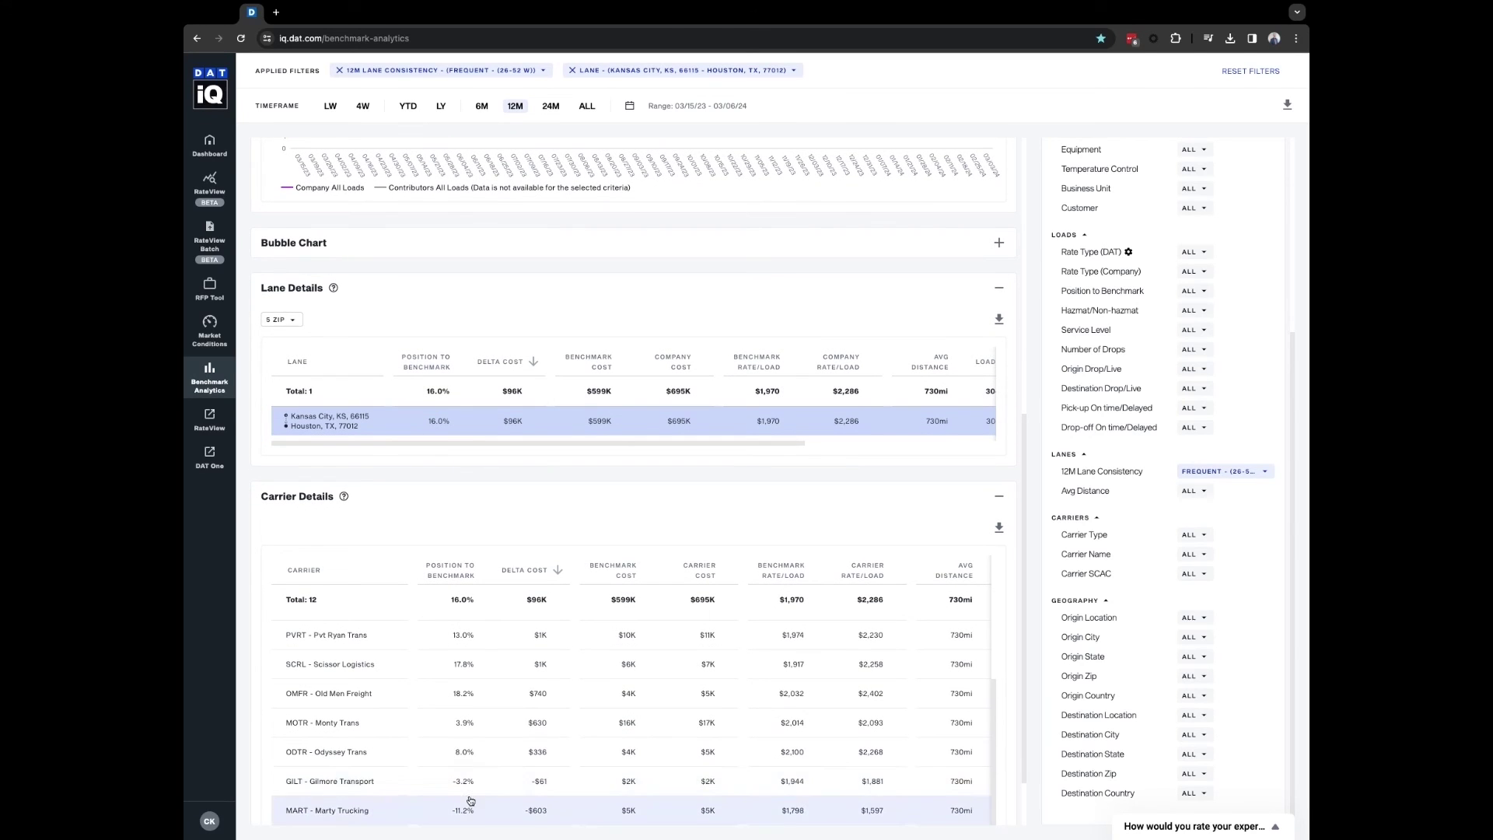
scroll(466, 778, up, 4)
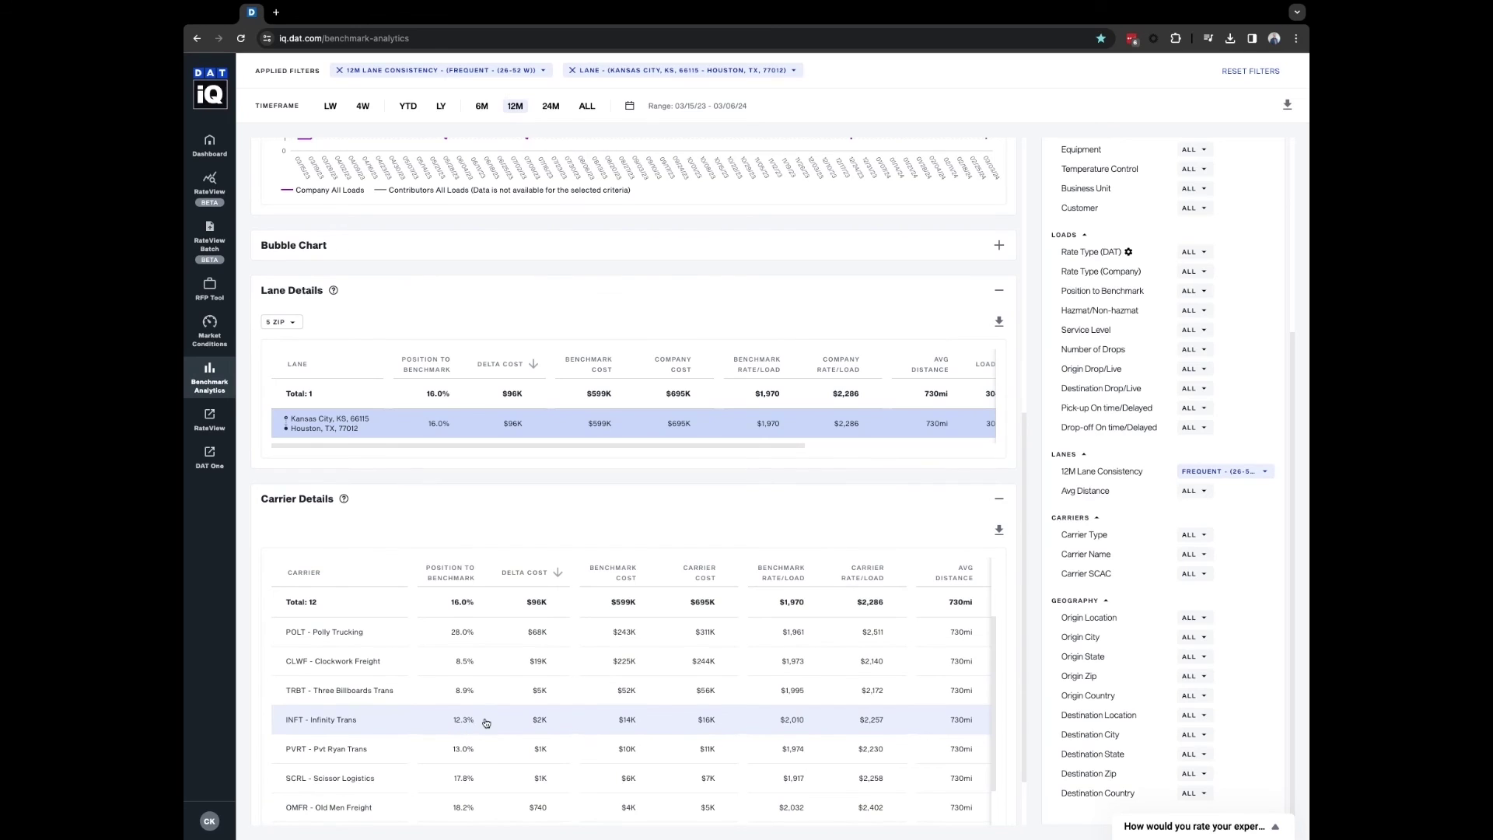
scroll(487, 726, down, 4)
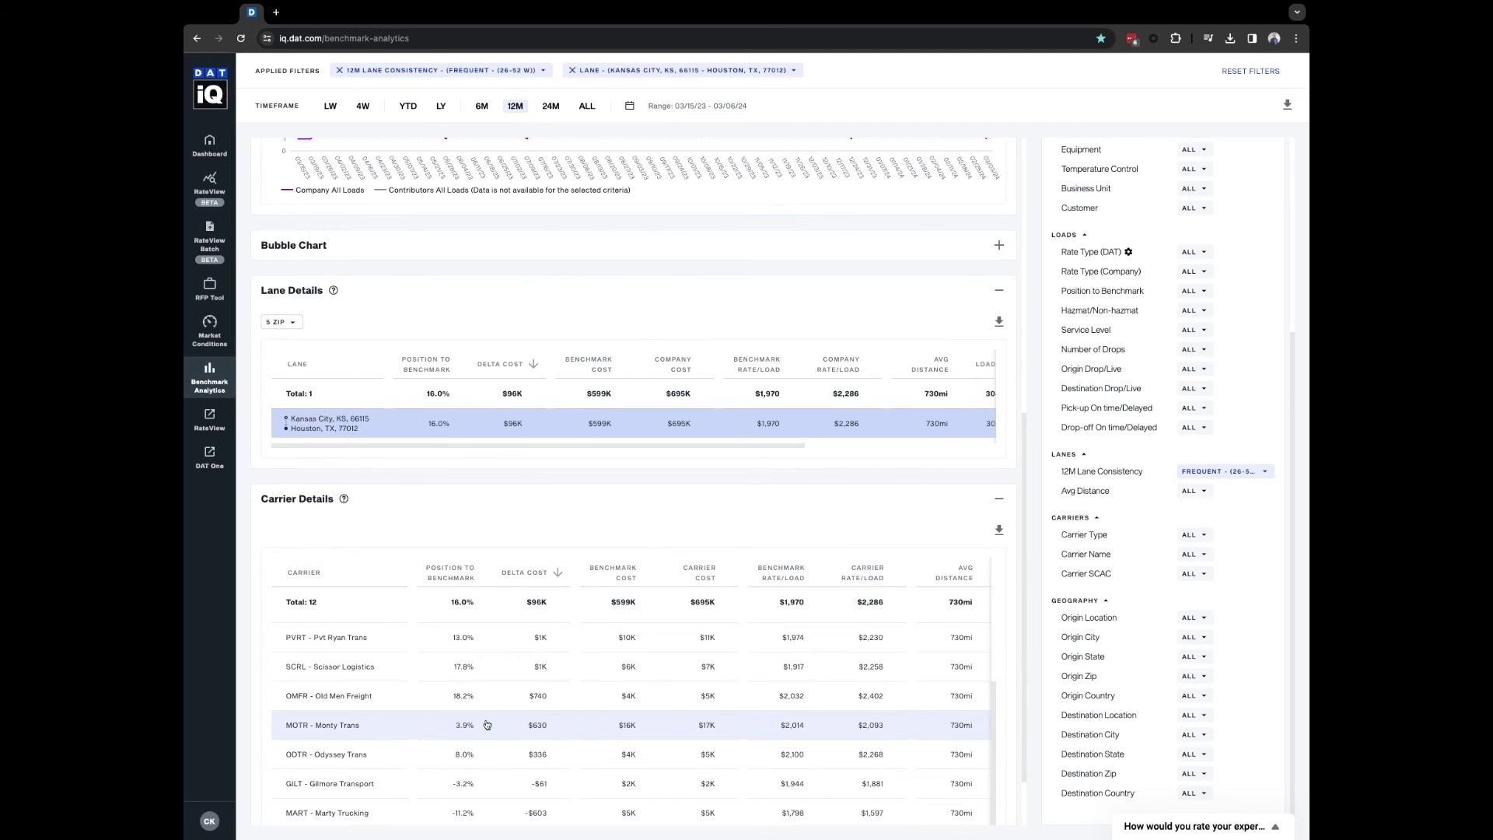
scroll(487, 723, up, 4)
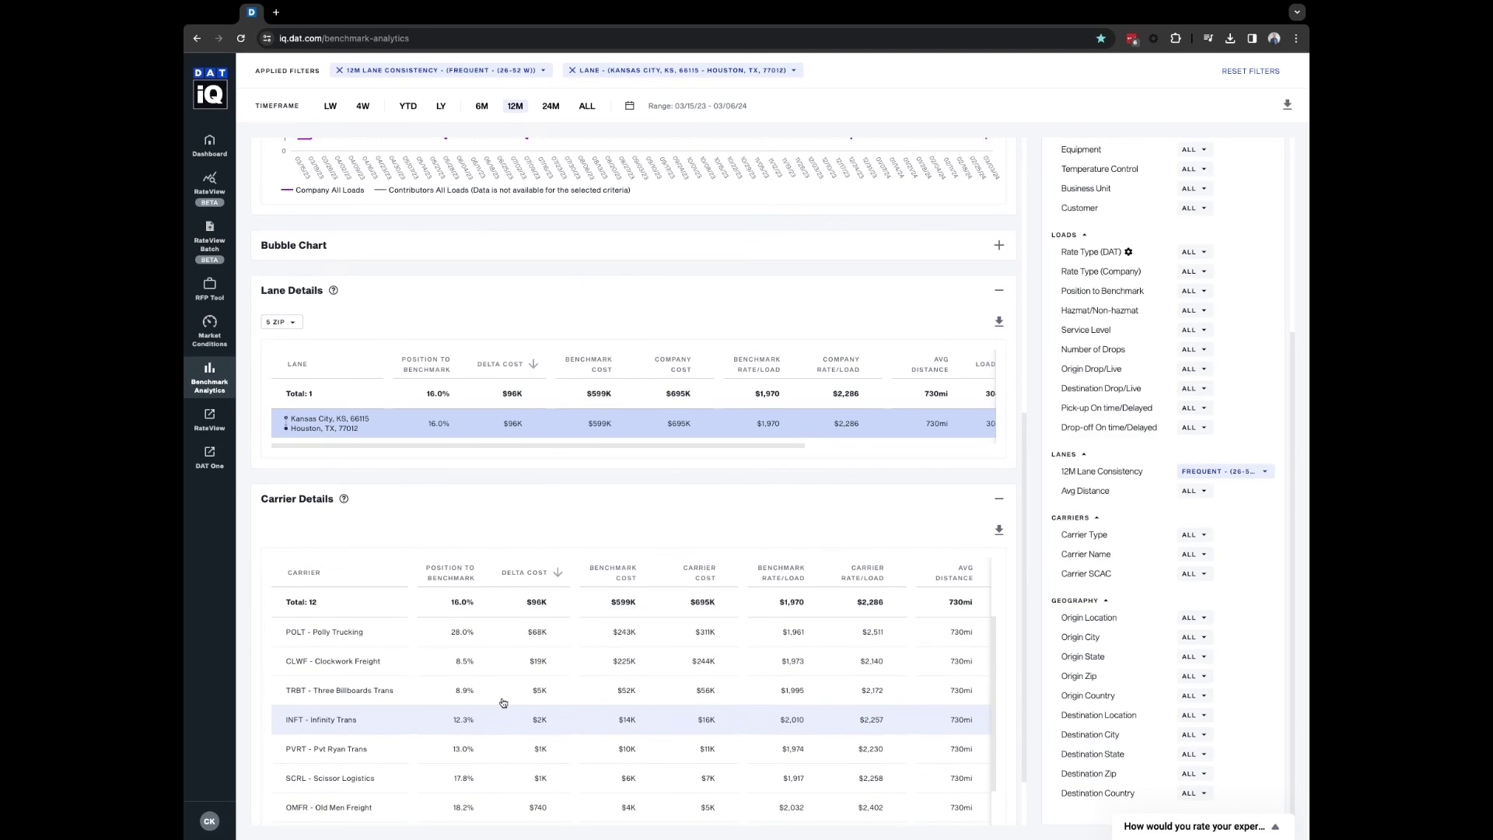
Download the Lane Details data for the selected Kansas City to Houston lane.
scroll(500, 492, up, 2)
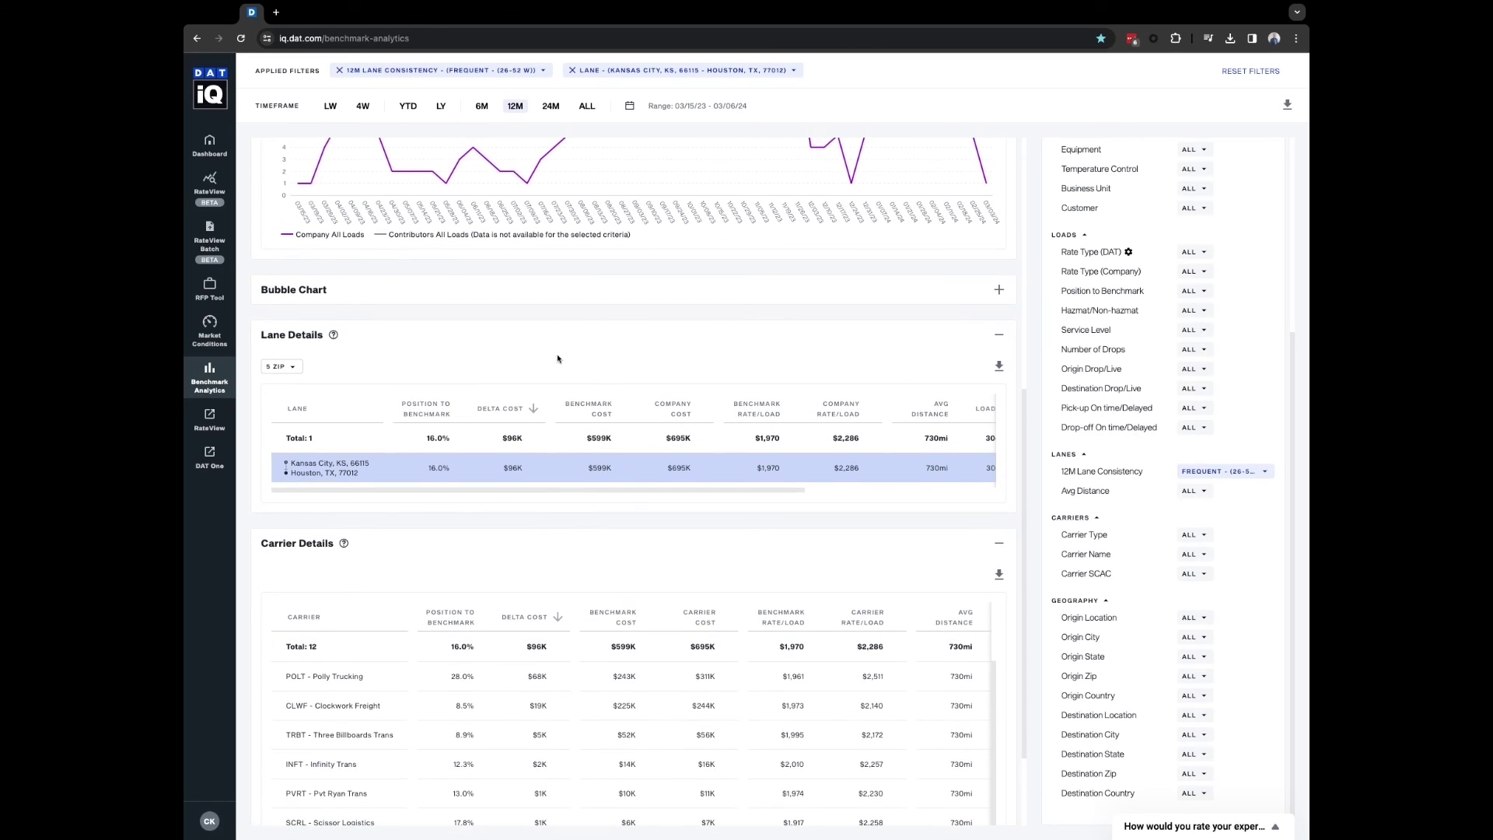
scroll(558, 358, up, 4)
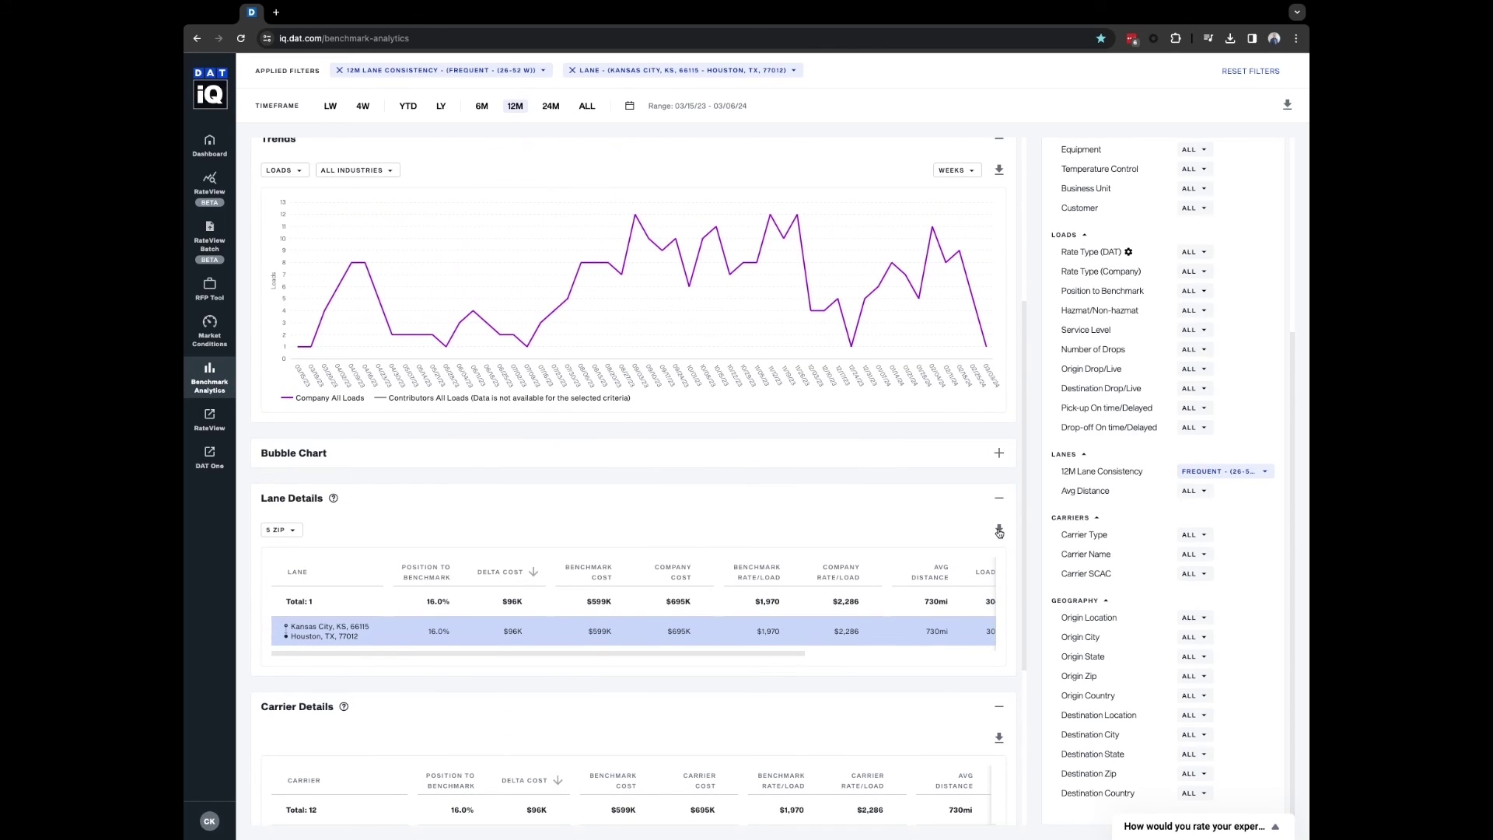
click(999, 530)
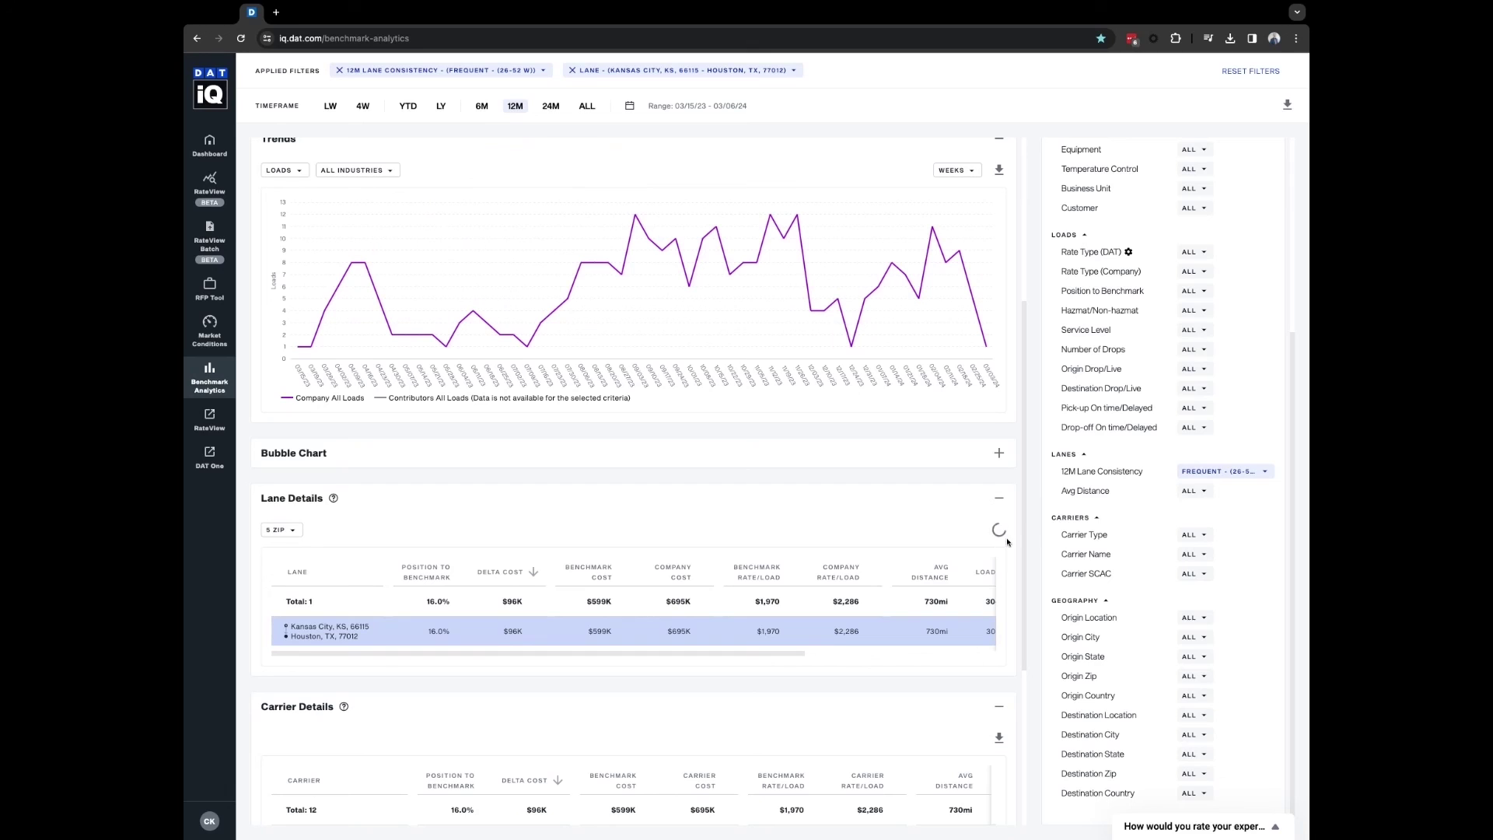